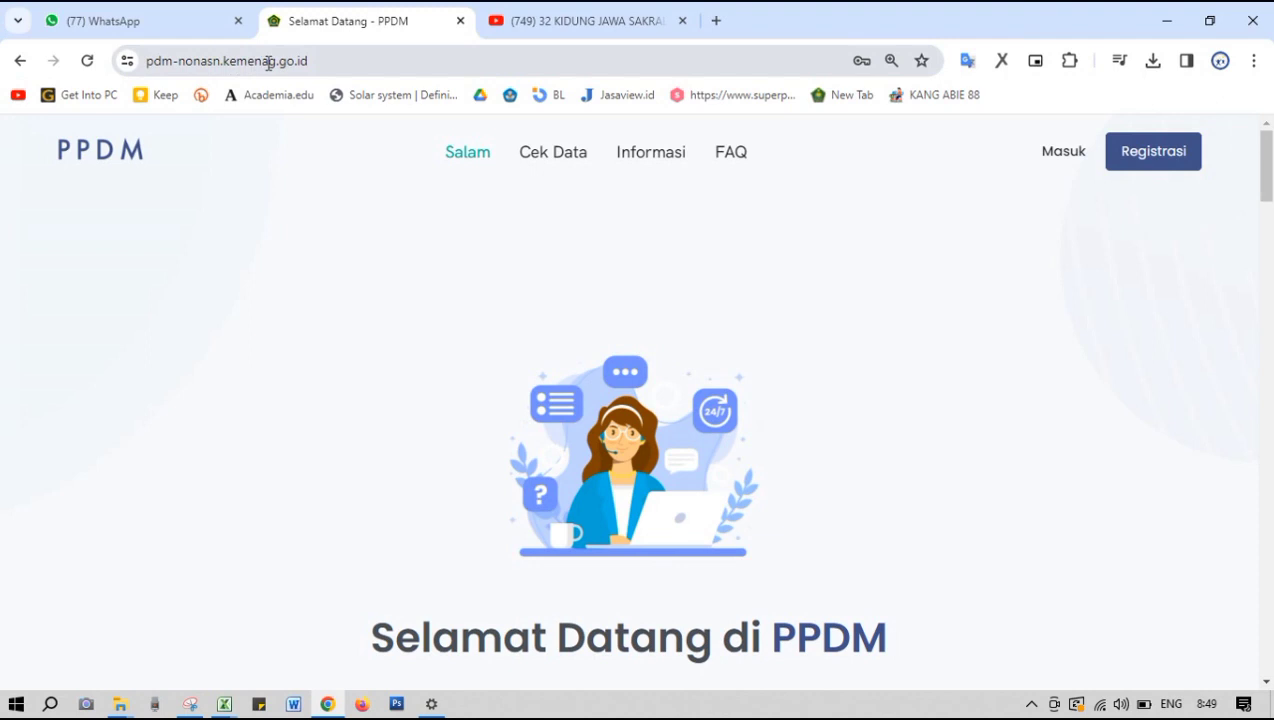
Step: Log in to the PPDM portal with the prefilled credentials, completing the "Saya bukan robot" verification
{"action": "left_click", "coordinate": [1052, 158]}
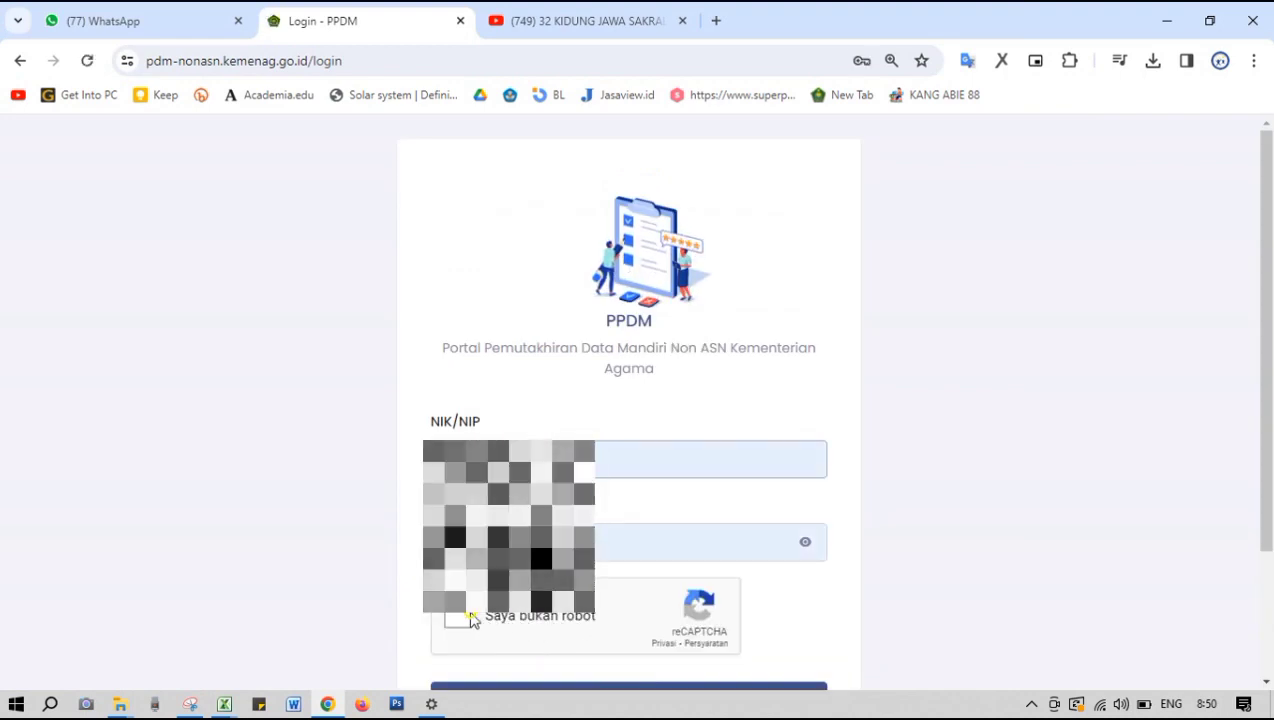
{"action": "left_click", "coordinate": [458, 619]}
{"action": "scroll", "coordinate": [535, 612], "scroll_direction": "down", "scroll_amount": 2}
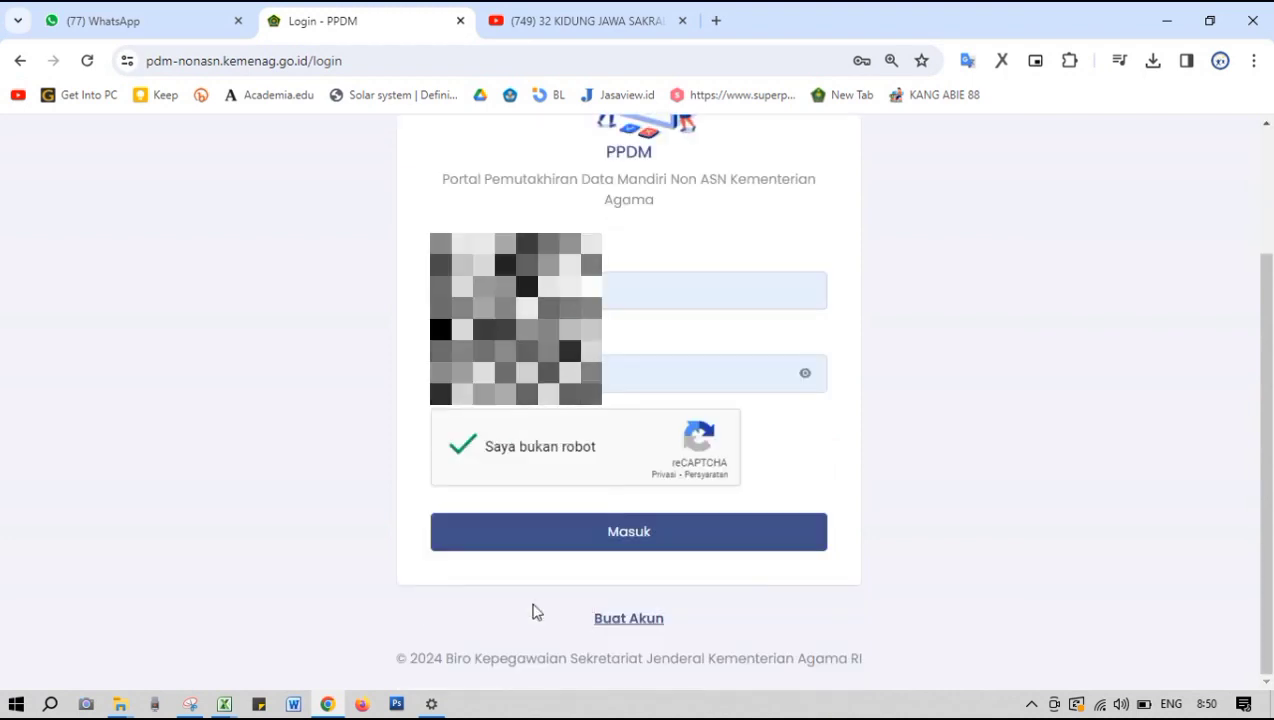
{"action": "left_click", "coordinate": [603, 530]}
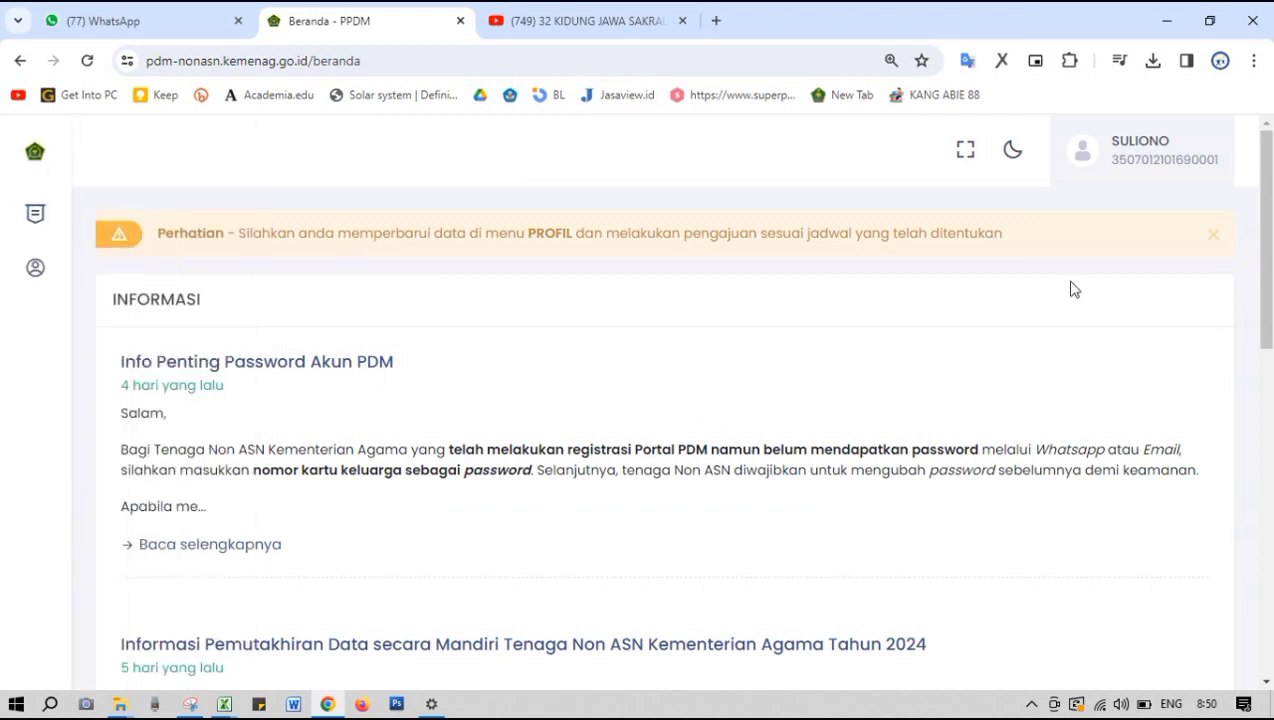
Step: Read the full announcement on the 2024 independent data update for Non ASN Kementerian Agama staff and close it
{"action": "left_click_drag", "start_coordinate": [1264, 230], "coordinate": [1217, 350]}
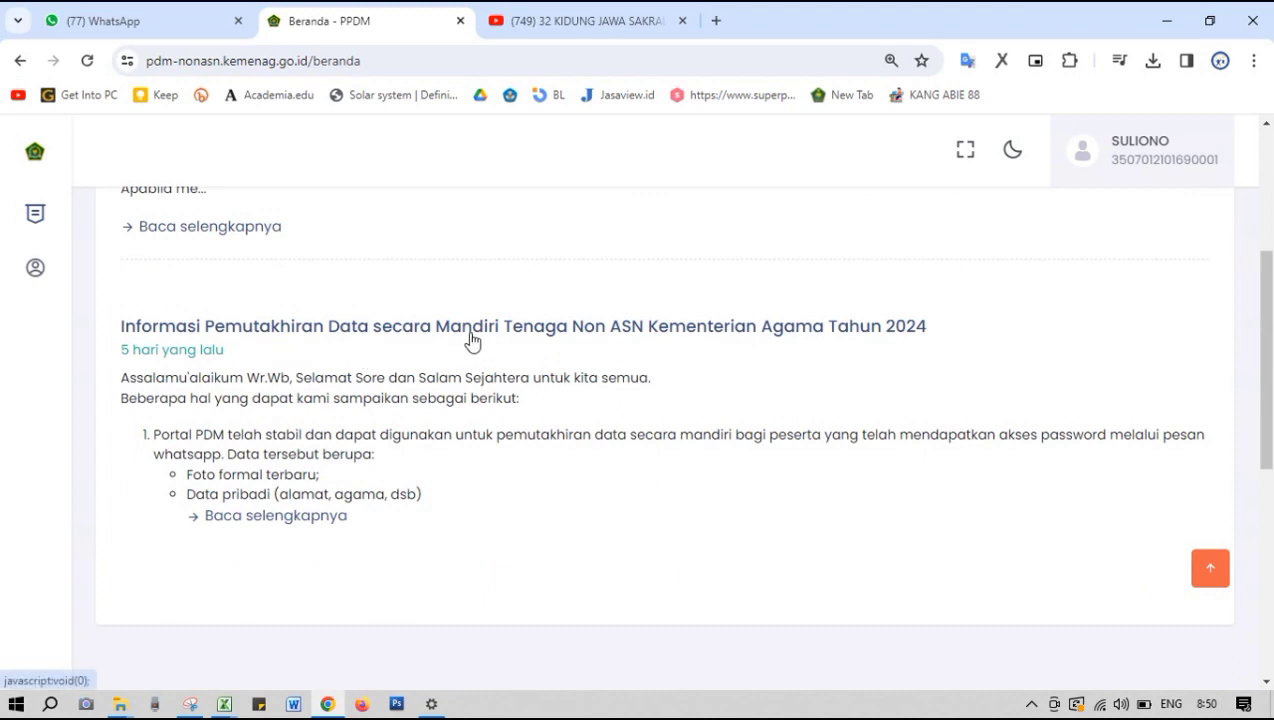
{"action": "left_click", "coordinate": [297, 520]}
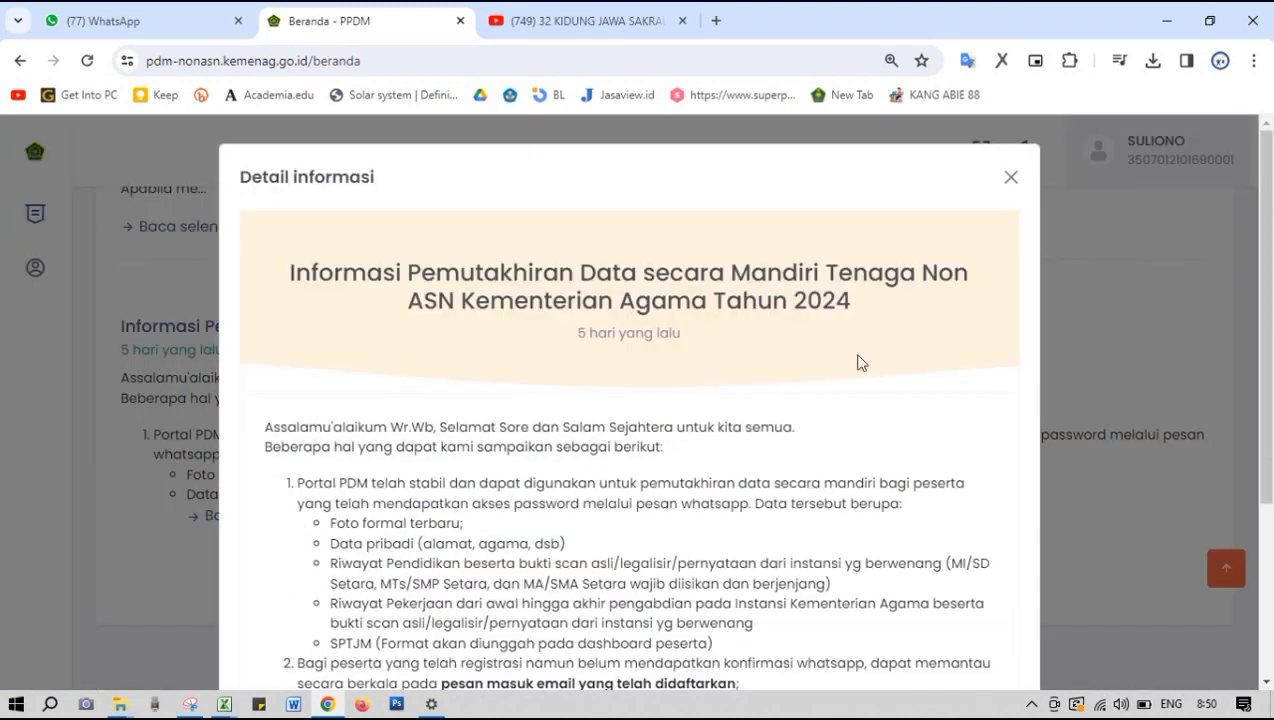
{"action": "left_click_drag", "start_coordinate": [1265, 198], "coordinate": [1270, 345]}
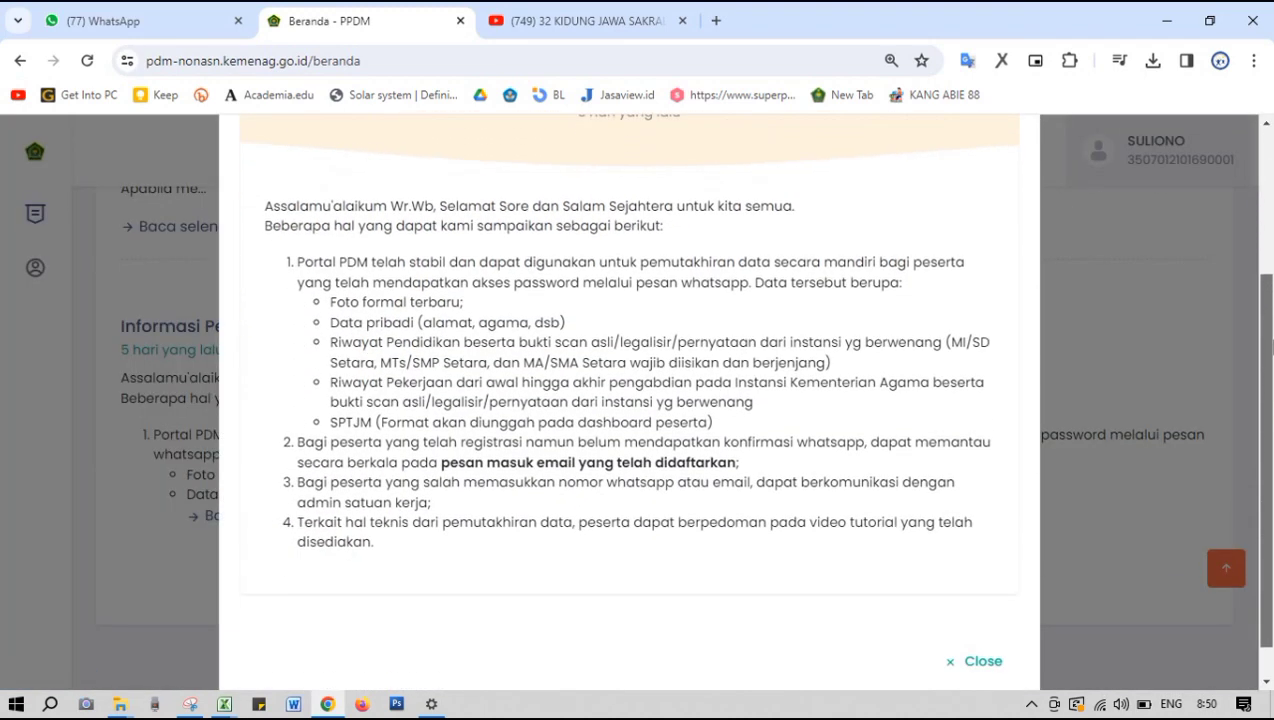
{"action": "scroll", "coordinate": [1270, 345], "scroll_direction": "up", "scroll_amount": 1}
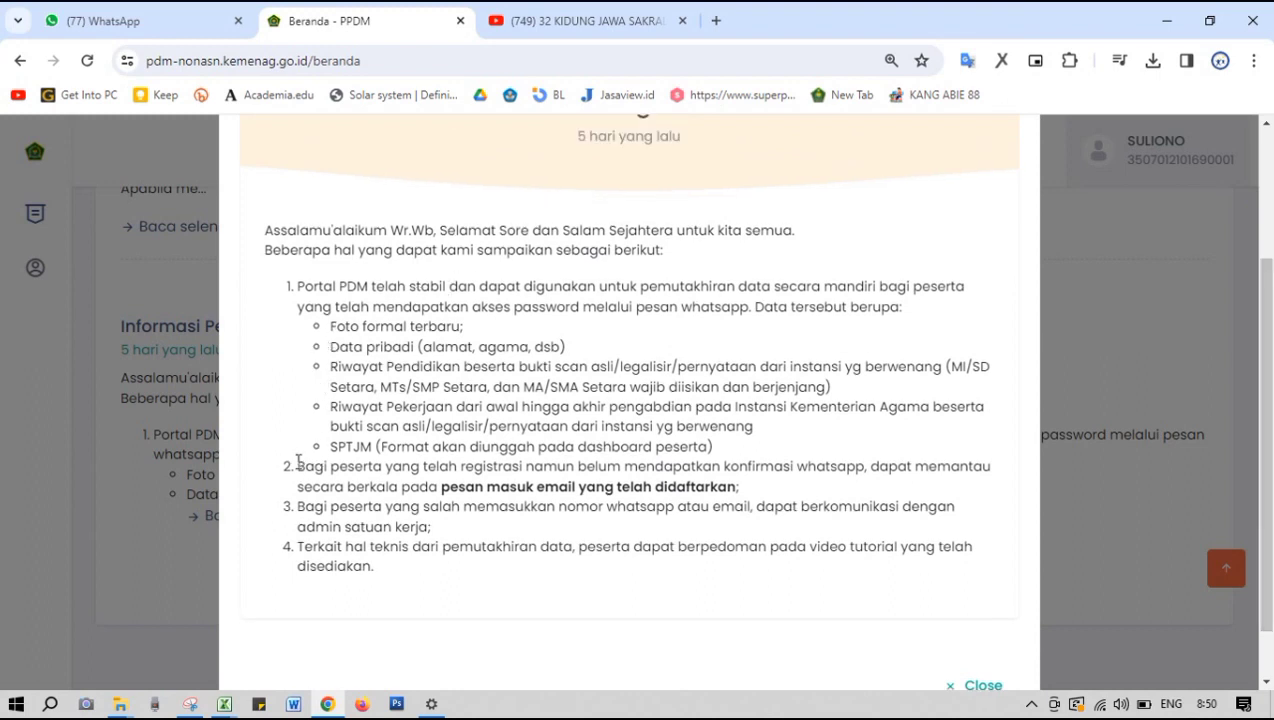
{"action": "scroll", "coordinate": [1039, 226], "scroll_direction": "up", "scroll_amount": 2}
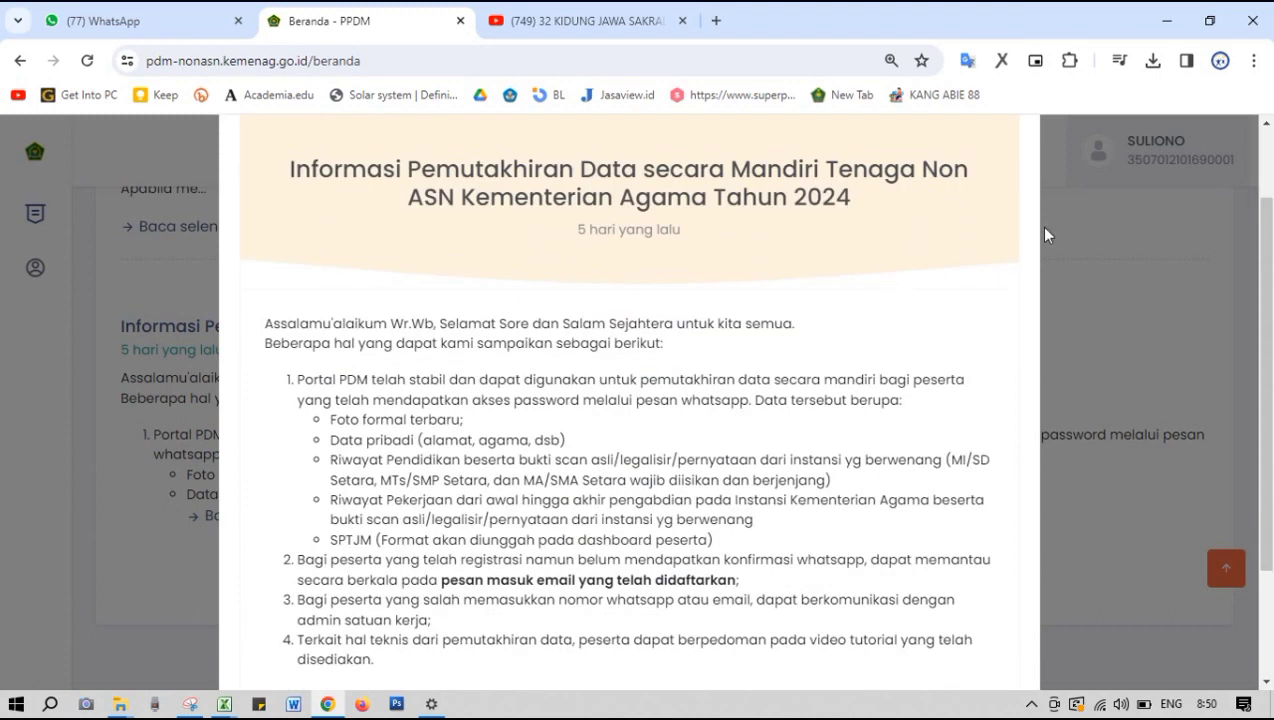
{"action": "left_click", "coordinate": [1011, 180]}
Step: Open the profile's Riwayat Pendidikan section and inspect its upload form, including the Pendidikan Terakhir option, without saving
{"action": "mouse_move", "coordinate": [34, 270]}
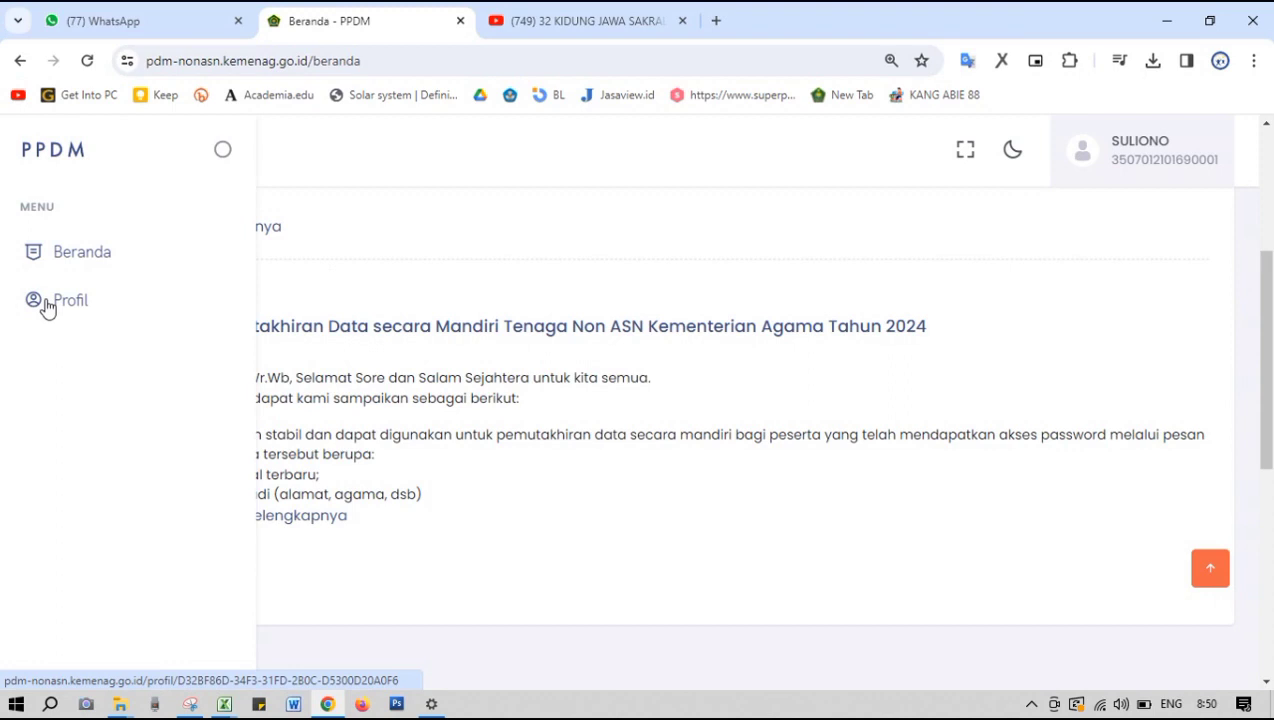
{"action": "left_click", "coordinate": [46, 306]}
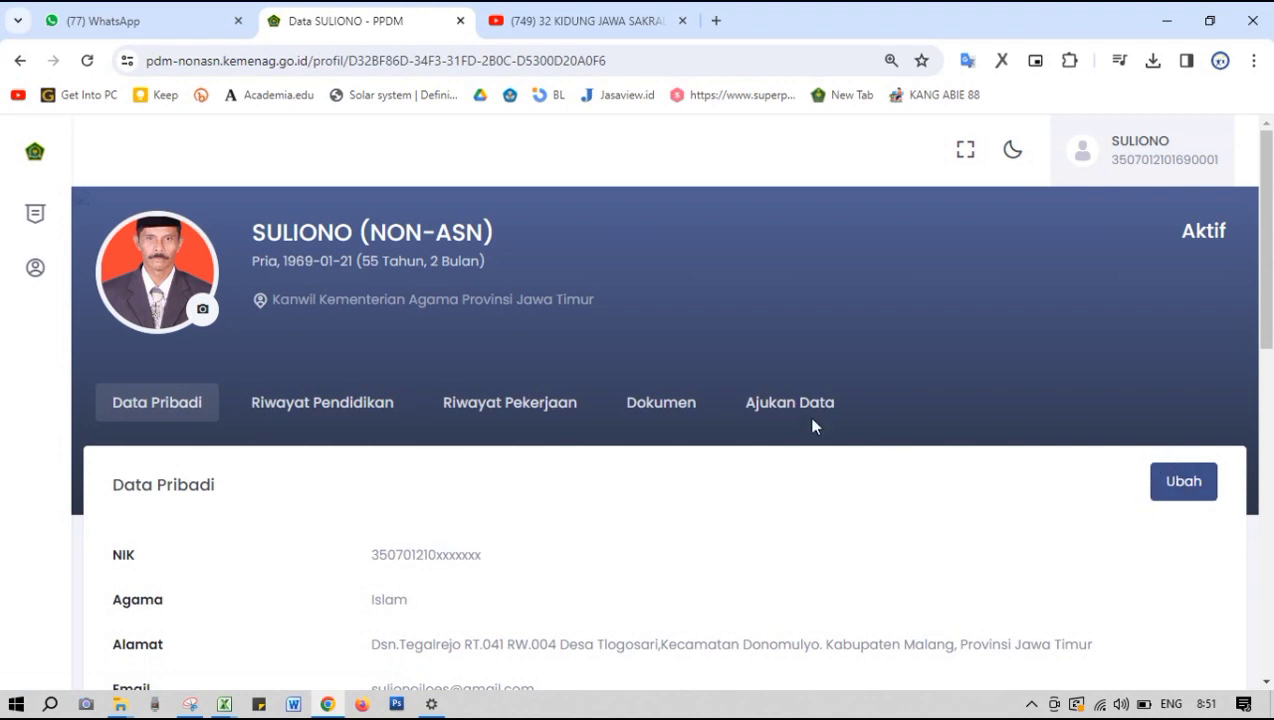
{"action": "left_click", "coordinate": [307, 412]}
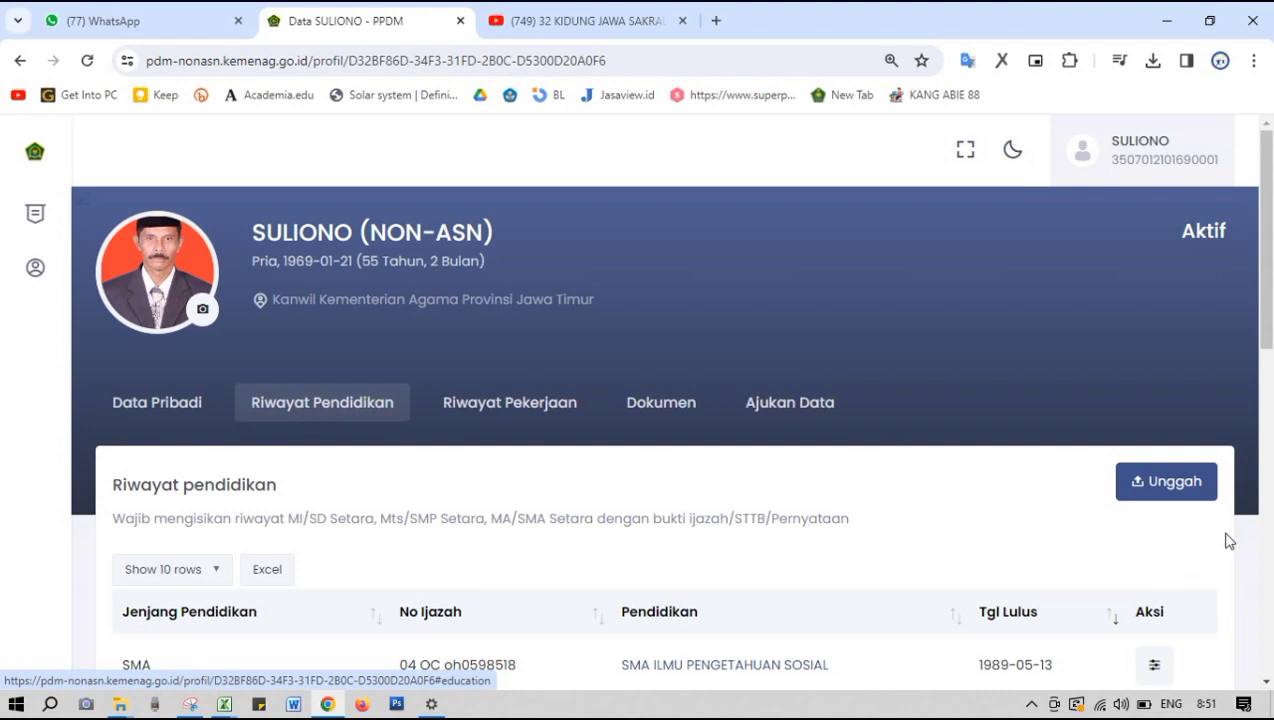
{"action": "left_click", "coordinate": [1157, 484]}
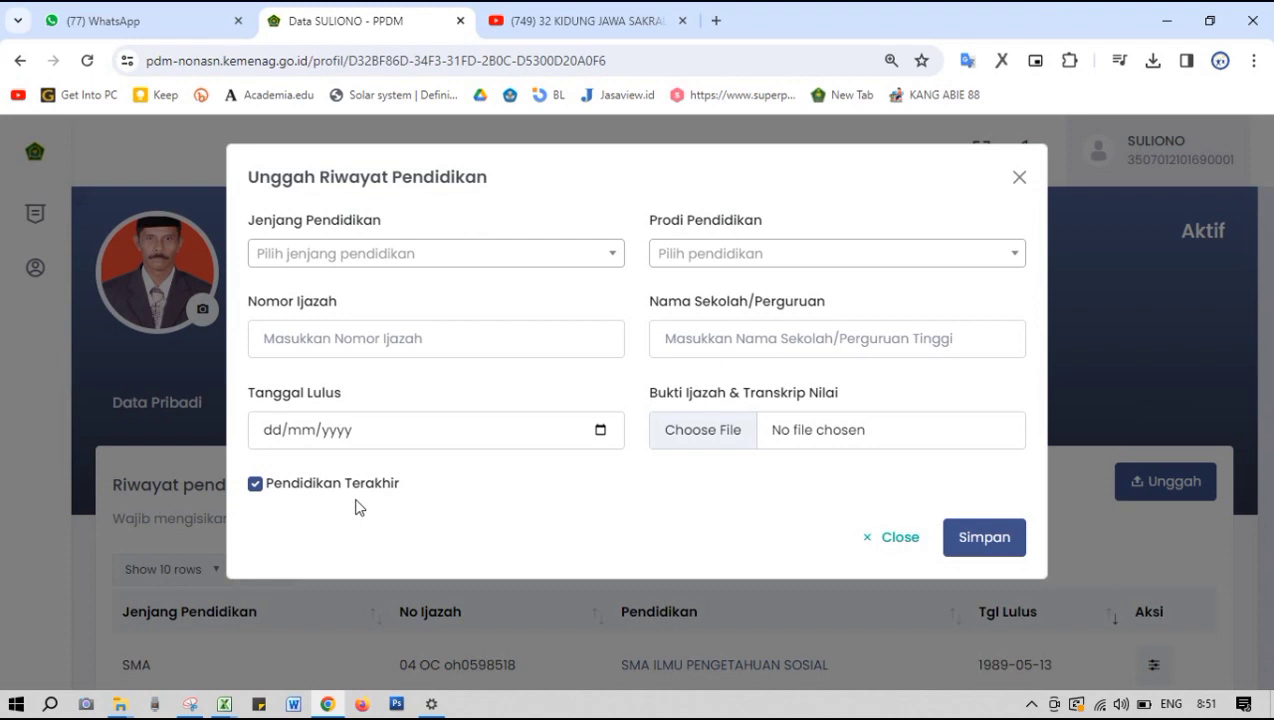
{"action": "left_click", "coordinate": [256, 484]}
{"action": "left_click", "coordinate": [255, 485]}
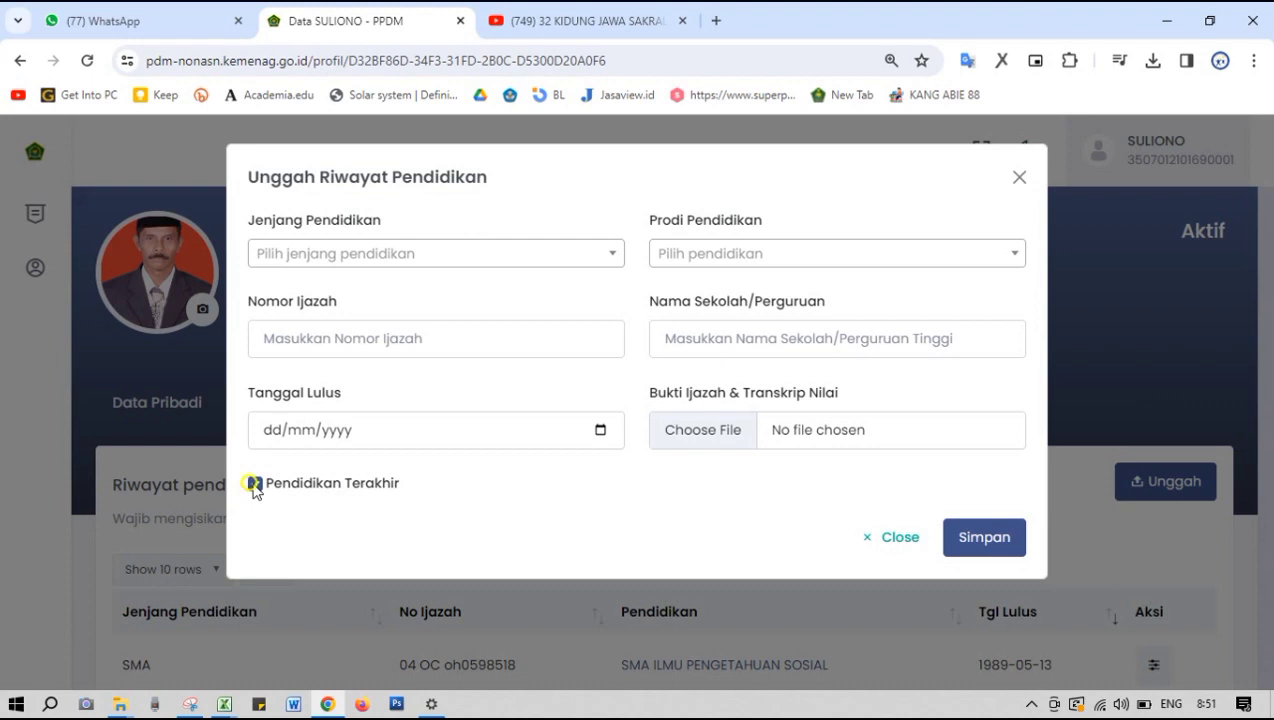
{"action": "left_click", "coordinate": [878, 547]}
Step: Inspect the upload form for Riwayat Pekerjaan and close it without saving
{"action": "left_click", "coordinate": [529, 410]}
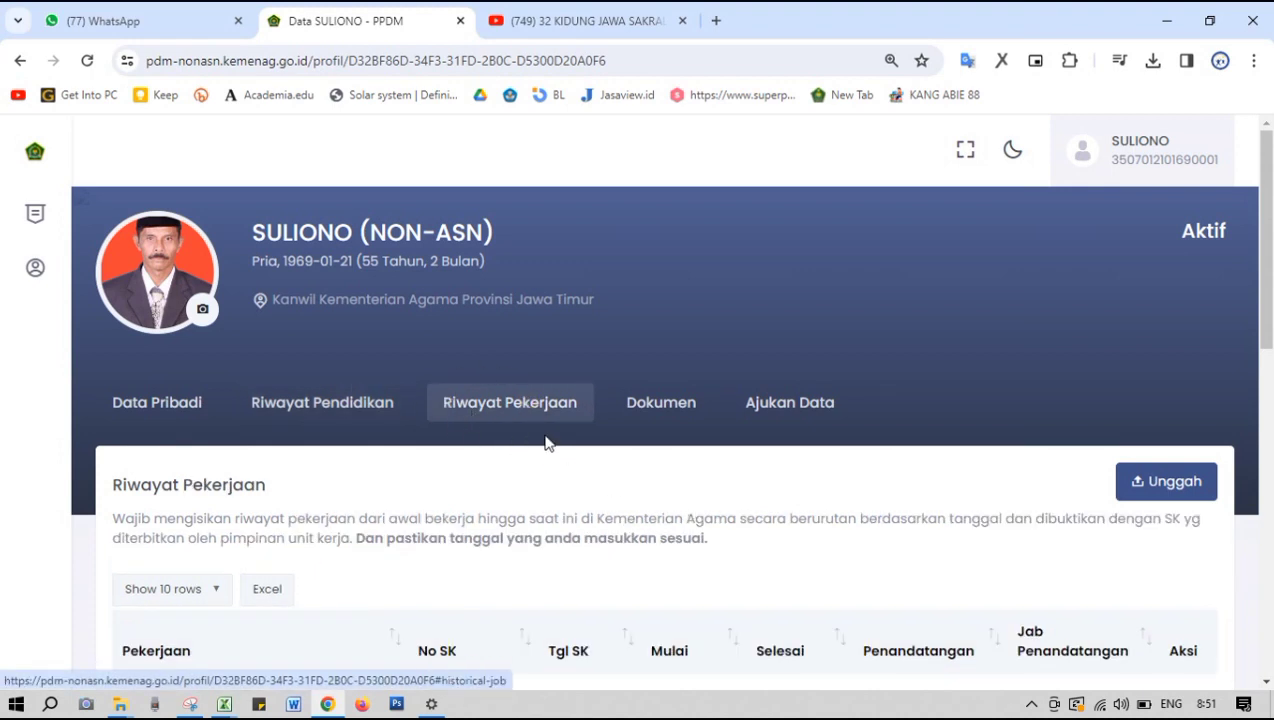
{"action": "left_click", "coordinate": [1164, 493]}
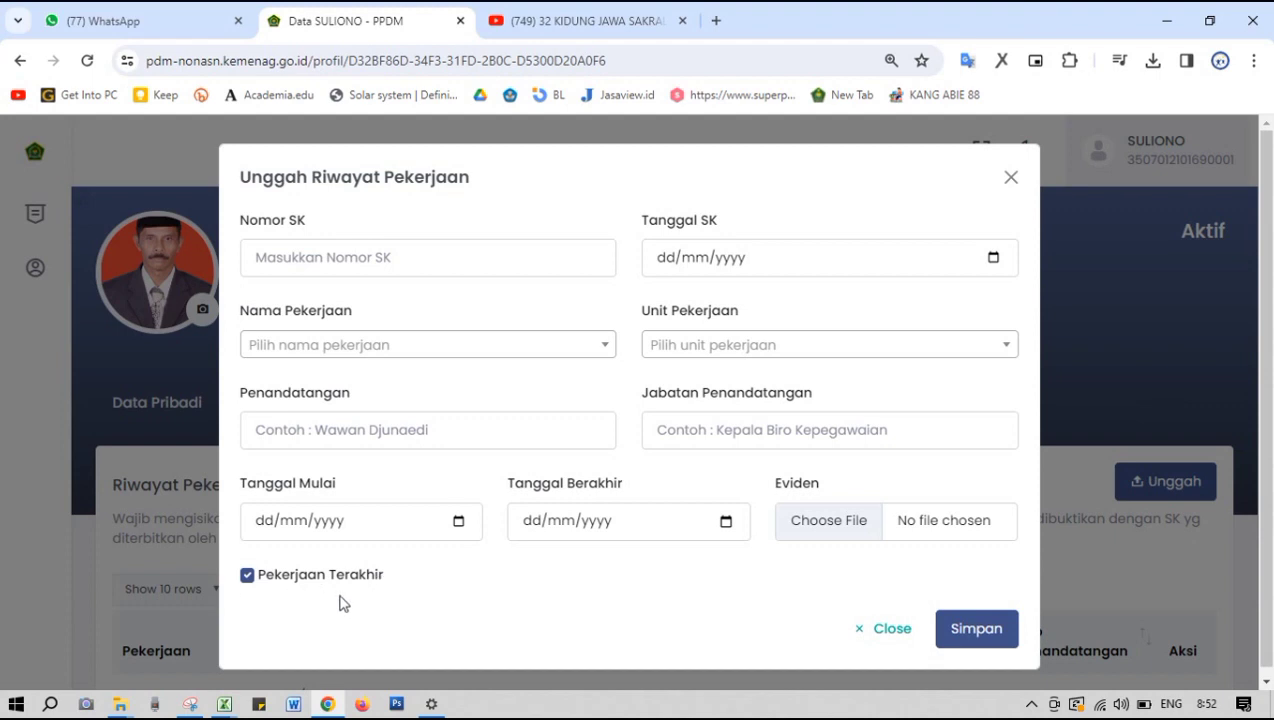
{"action": "left_click", "coordinate": [869, 629]}
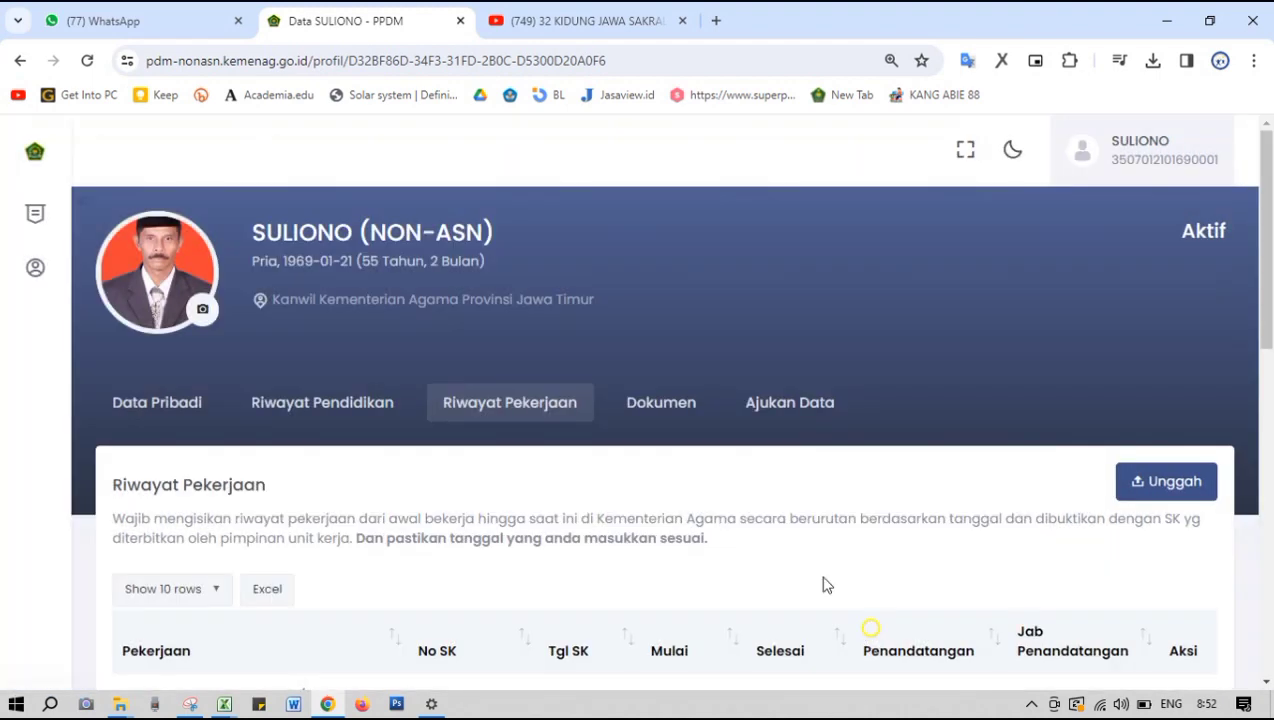
Step: View the Dokumen Kelengkapan list and display the actions available for the SPTJM document
{"action": "left_click", "coordinate": [670, 418]}
{"action": "scroll", "coordinate": [540, 543], "scroll_direction": "down", "scroll_amount": 1}
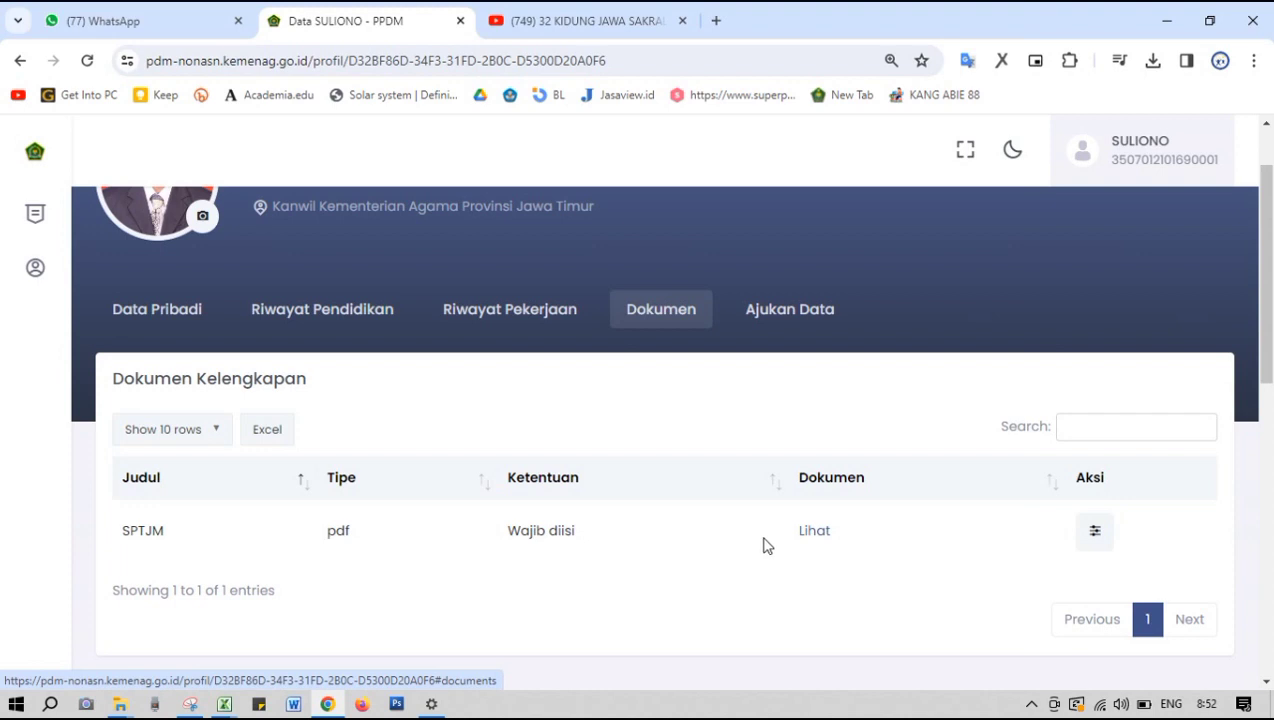
{"action": "left_click", "coordinate": [1092, 535]}
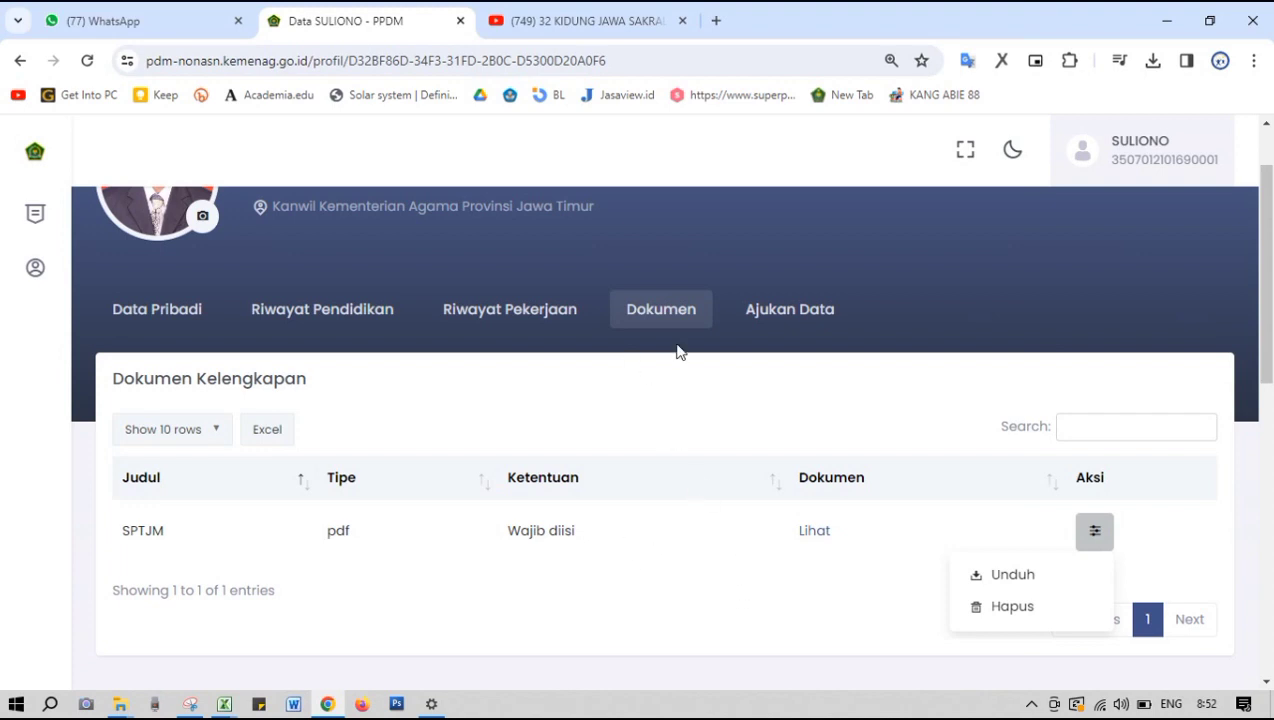
Step: Review the Data Pribadi details, including the latest education, job and work unit
{"action": "mouse_move", "coordinate": [109, 330]}
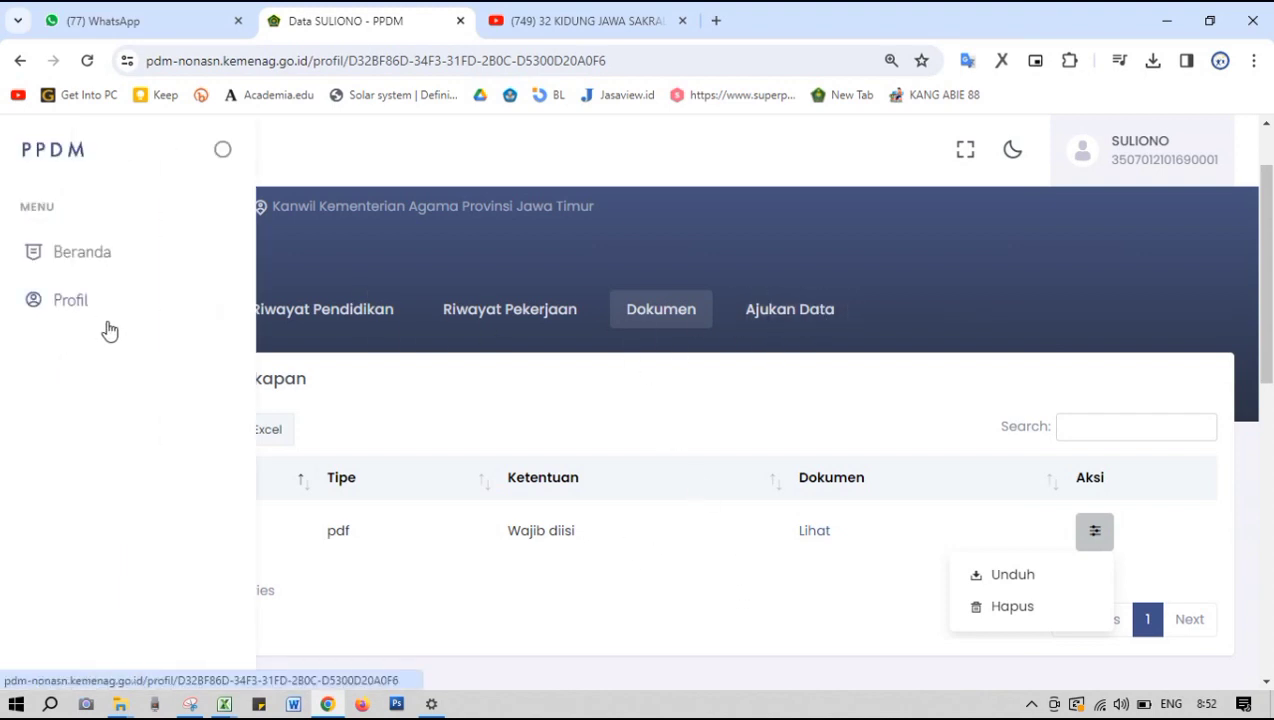
{"action": "left_click", "coordinate": [150, 318]}
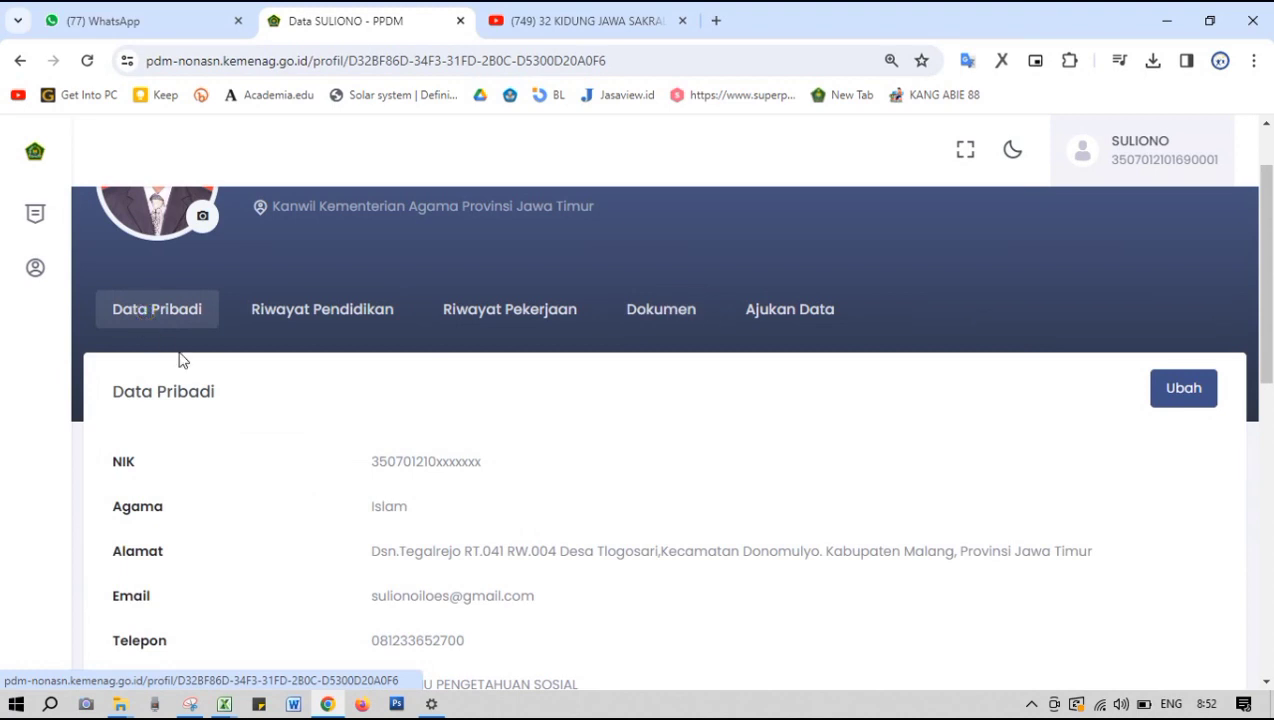
{"action": "scroll", "coordinate": [518, 435], "scroll_direction": "down", "scroll_amount": 2}
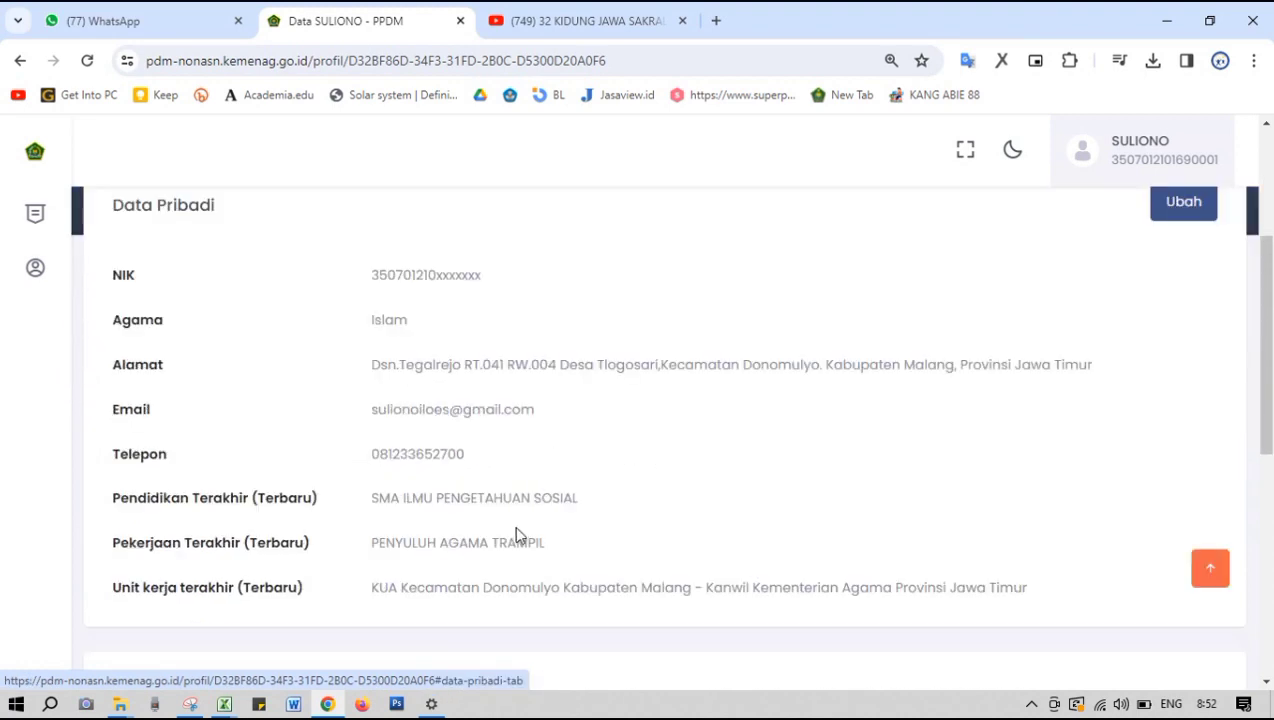
{"action": "scroll", "coordinate": [318, 345], "scroll_direction": "up", "scroll_amount": 1}
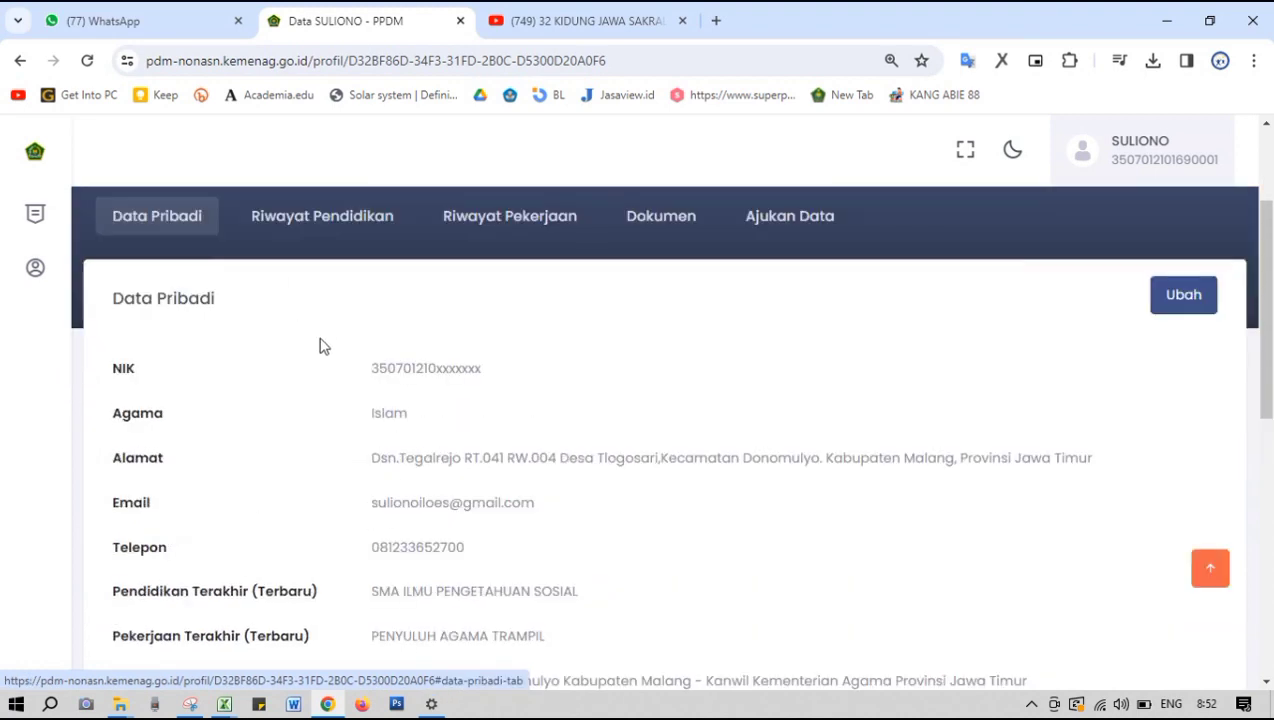
{"action": "scroll", "coordinate": [451, 497], "scroll_direction": "down", "scroll_amount": 1}
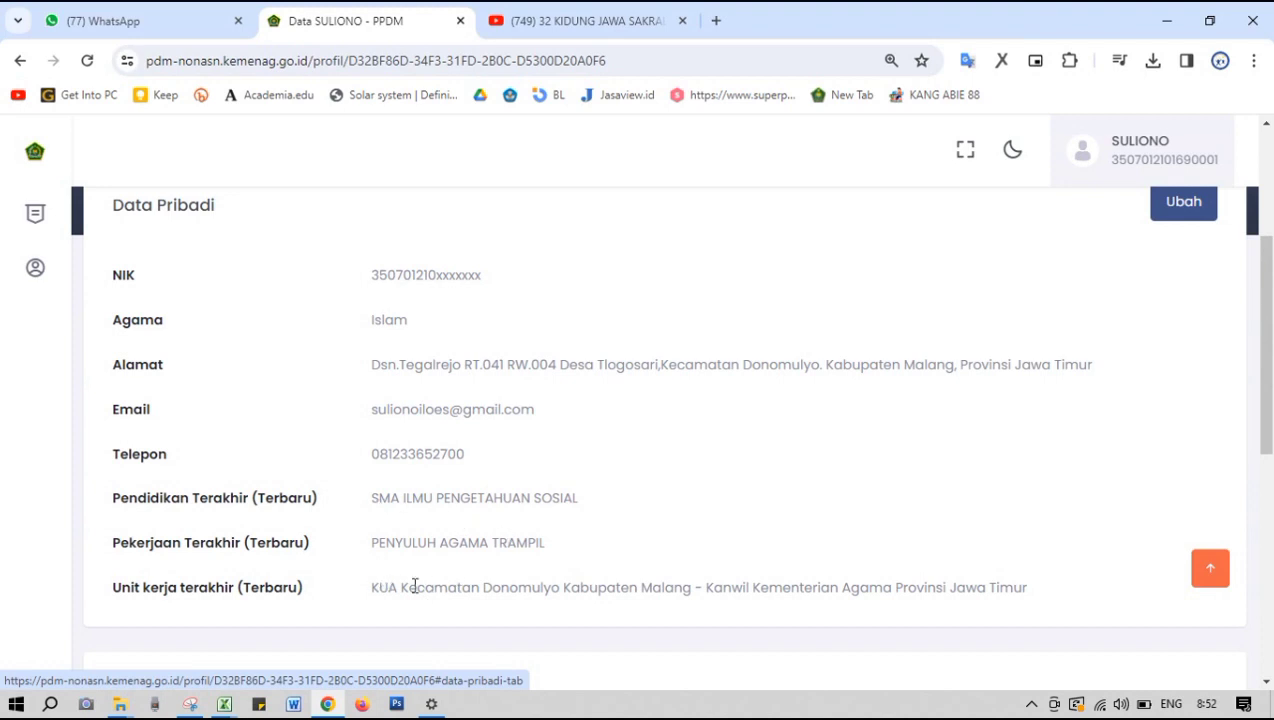
{"action": "scroll", "coordinate": [430, 585], "scroll_direction": "up", "scroll_amount": 2}
Step: Check the recorded entries under Riwayat Pendidikan, Riwayat Pekerjaan and Dokumen before submission
{"action": "left_click", "coordinate": [321, 312]}
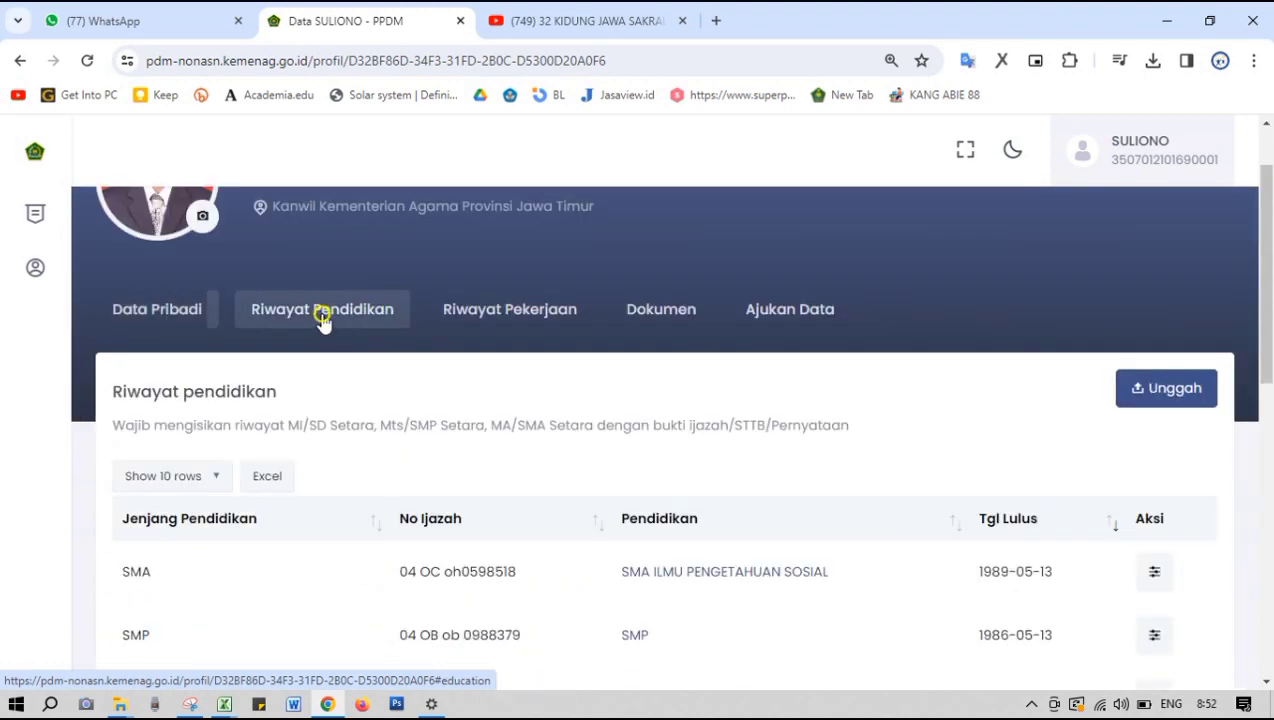
{"action": "scroll", "coordinate": [446, 526], "scroll_direction": "down", "scroll_amount": 1}
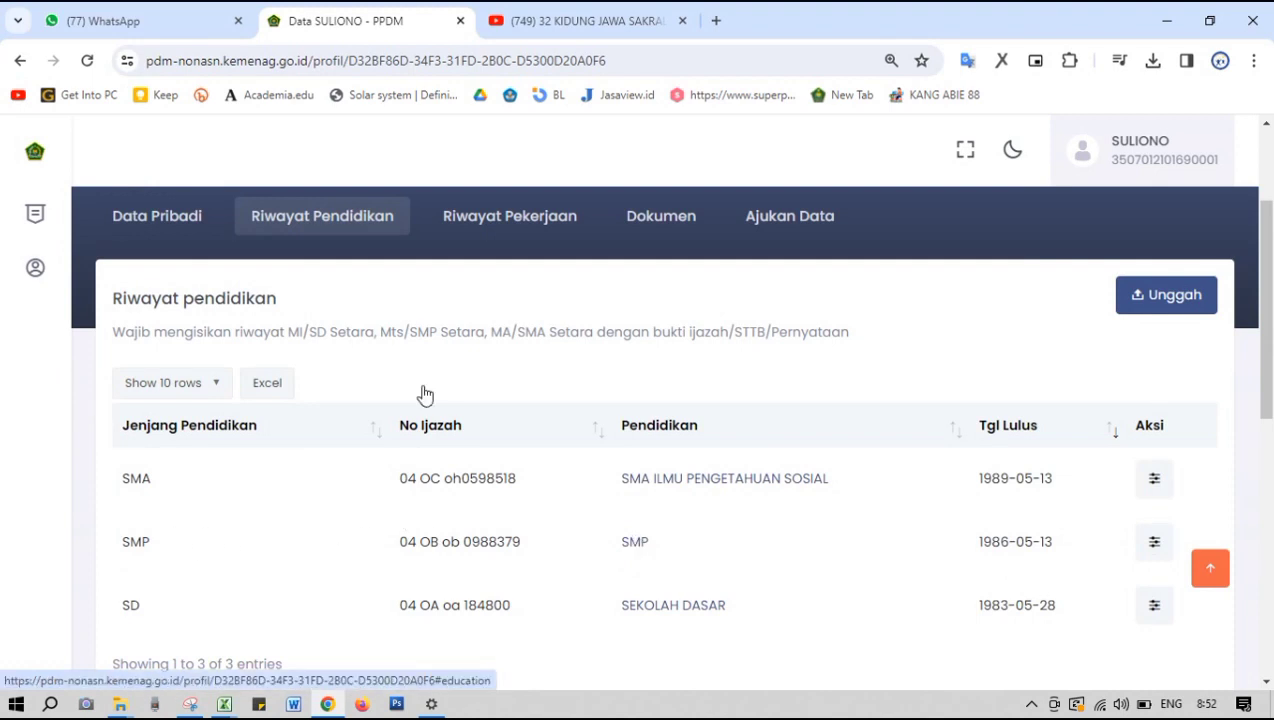
{"action": "left_click", "coordinate": [520, 220]}
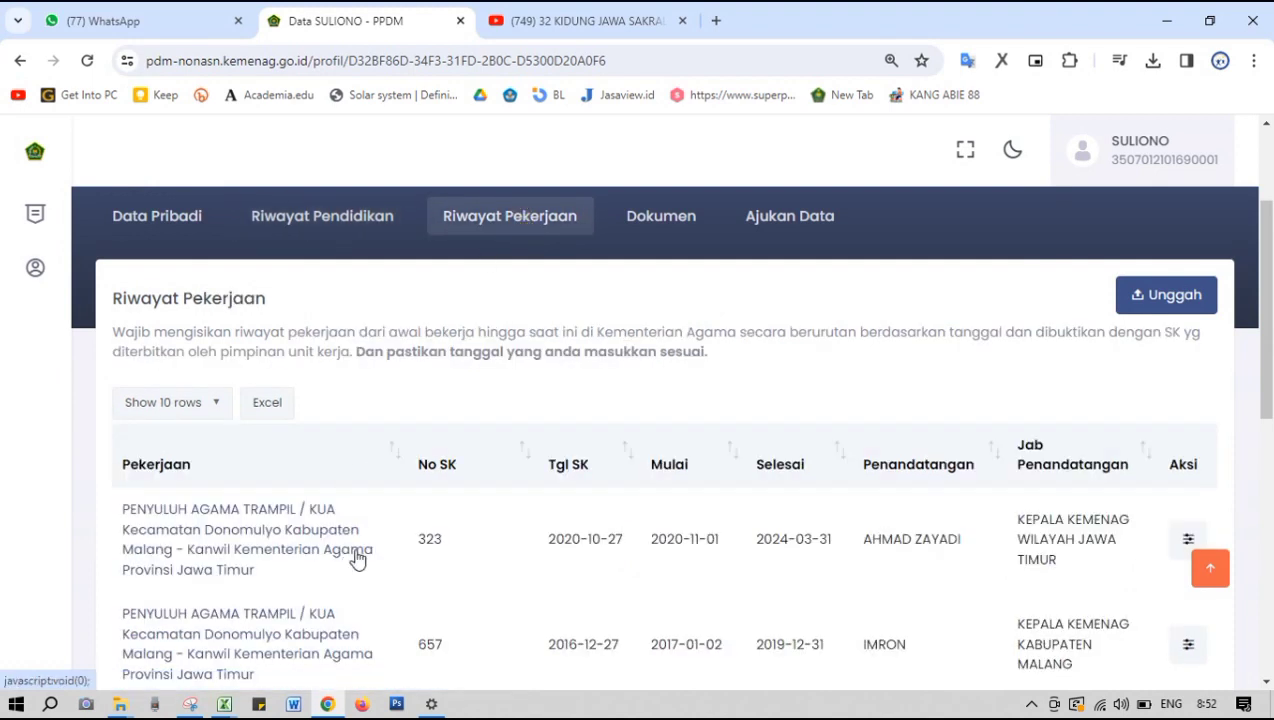
{"action": "left_click", "coordinate": [661, 218]}
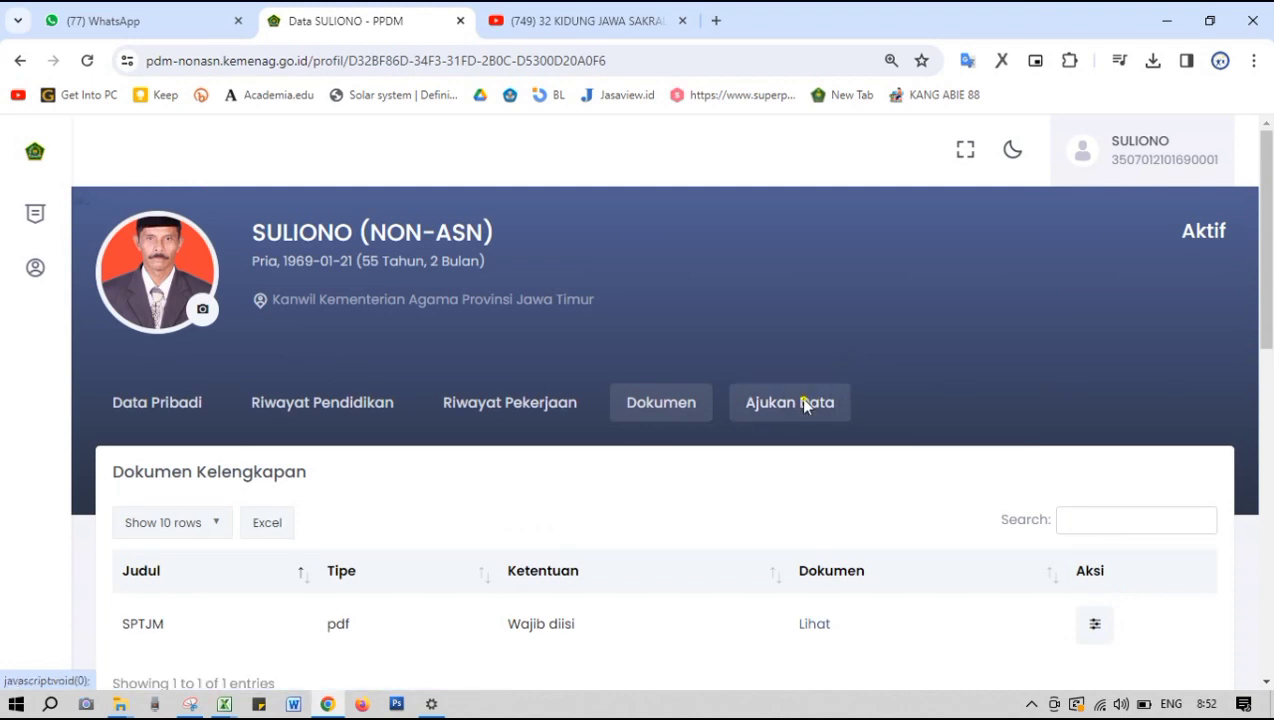
Step: Submit the completed profile data with Ajukan Data and agree to the final submission
{"action": "left_click", "coordinate": [806, 406]}
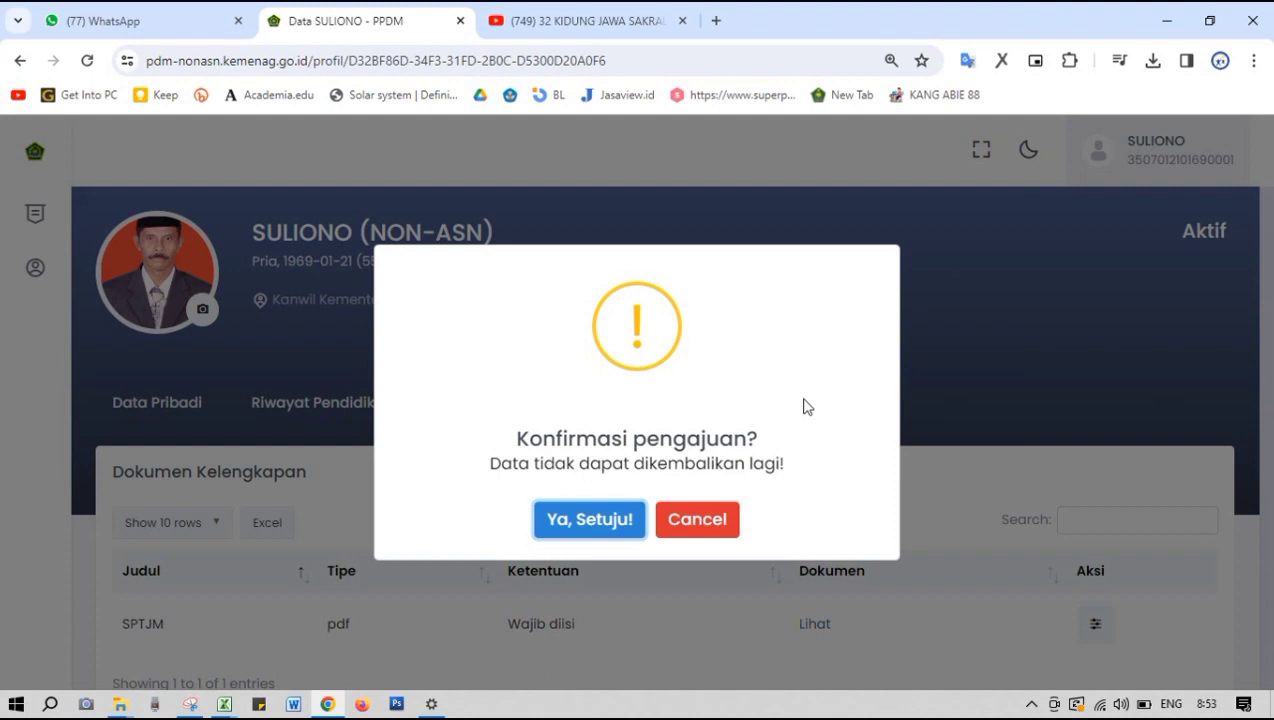
{"action": "left_click", "coordinate": [585, 530]}
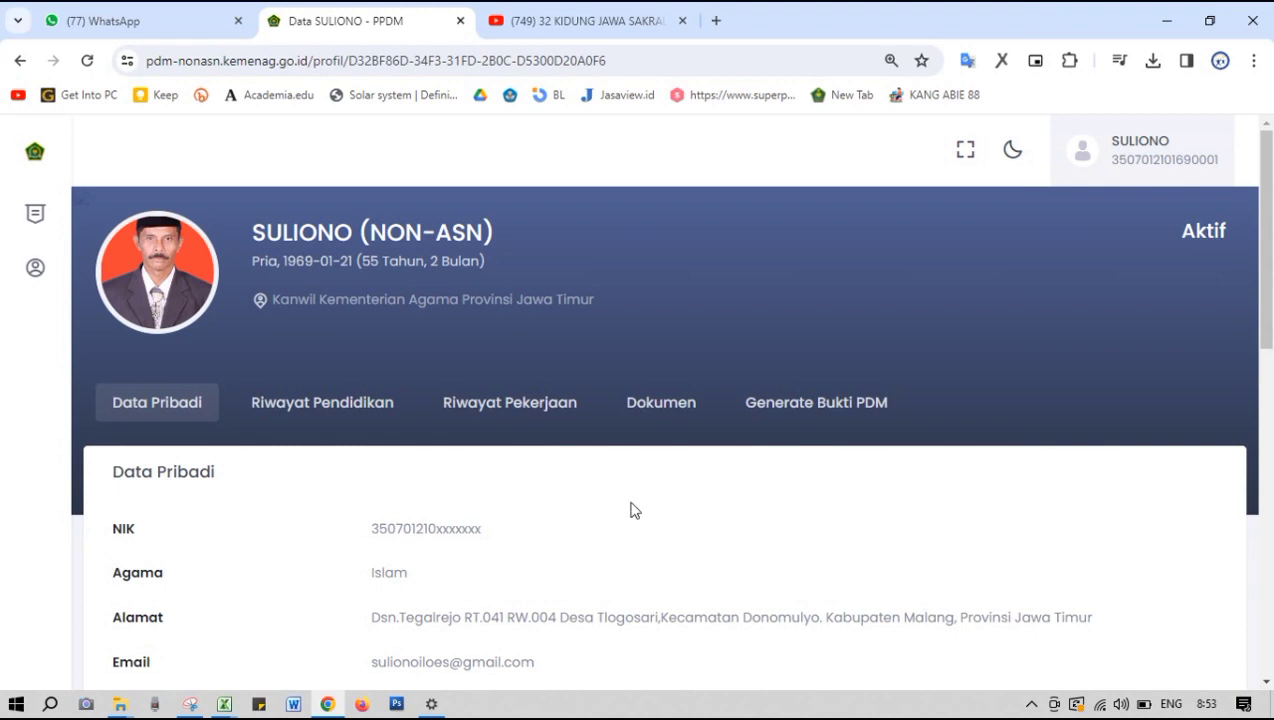
Step: Request generation of the Bukti PDM, agree to it and dismiss the processing notice
{"action": "left_click", "coordinate": [825, 420]}
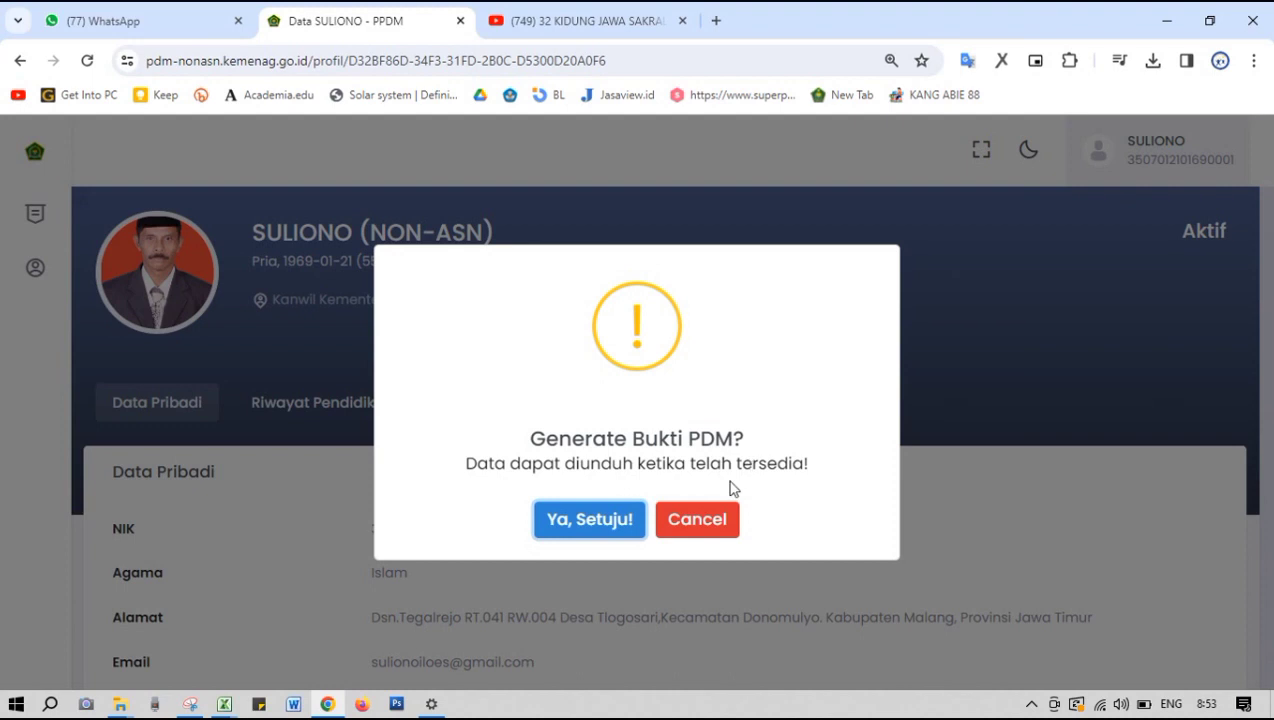
{"action": "left_click", "coordinate": [604, 527]}
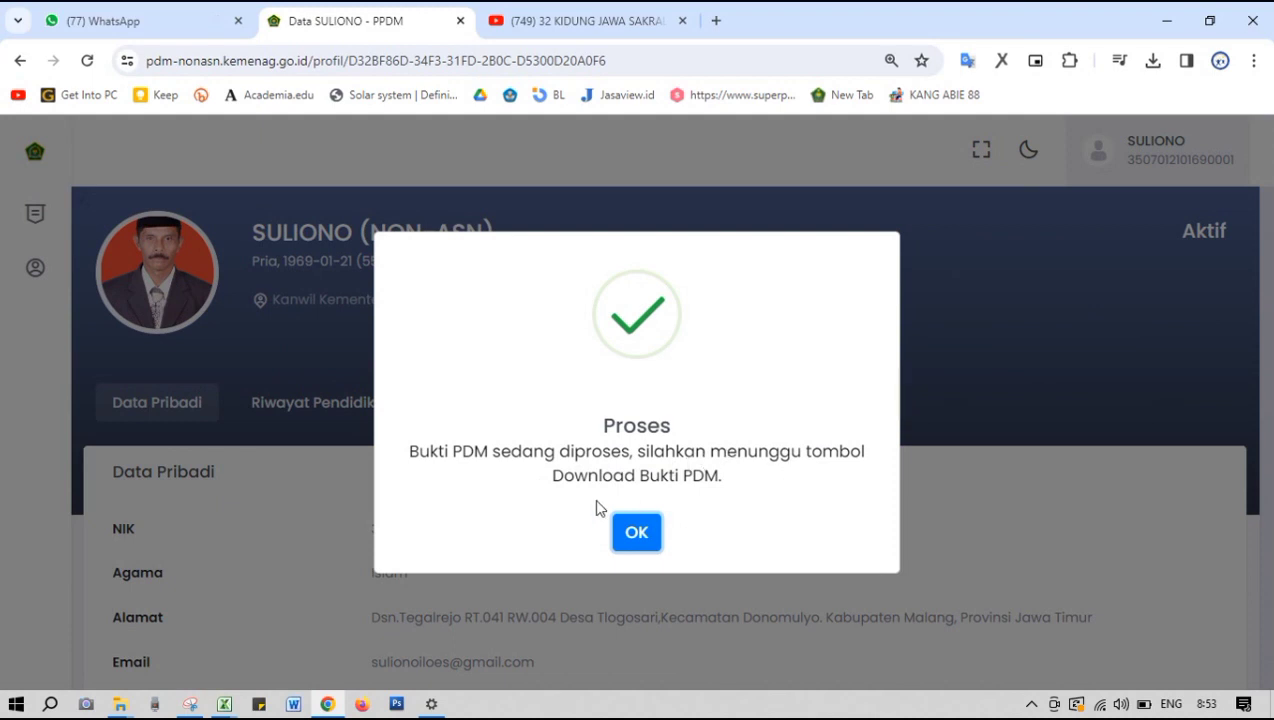
{"action": "left_click", "coordinate": [636, 540]}
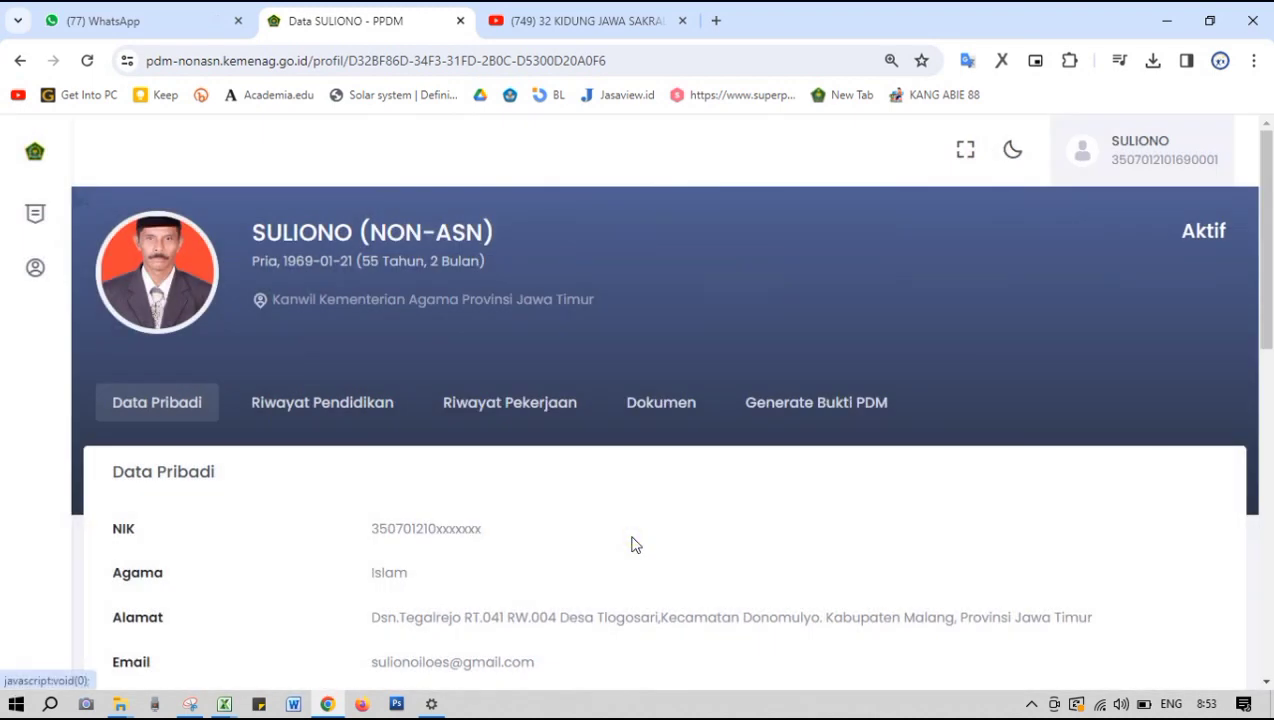
{"action": "scroll", "coordinate": [790, 600], "scroll_direction": "down", "scroll_amount": 8}
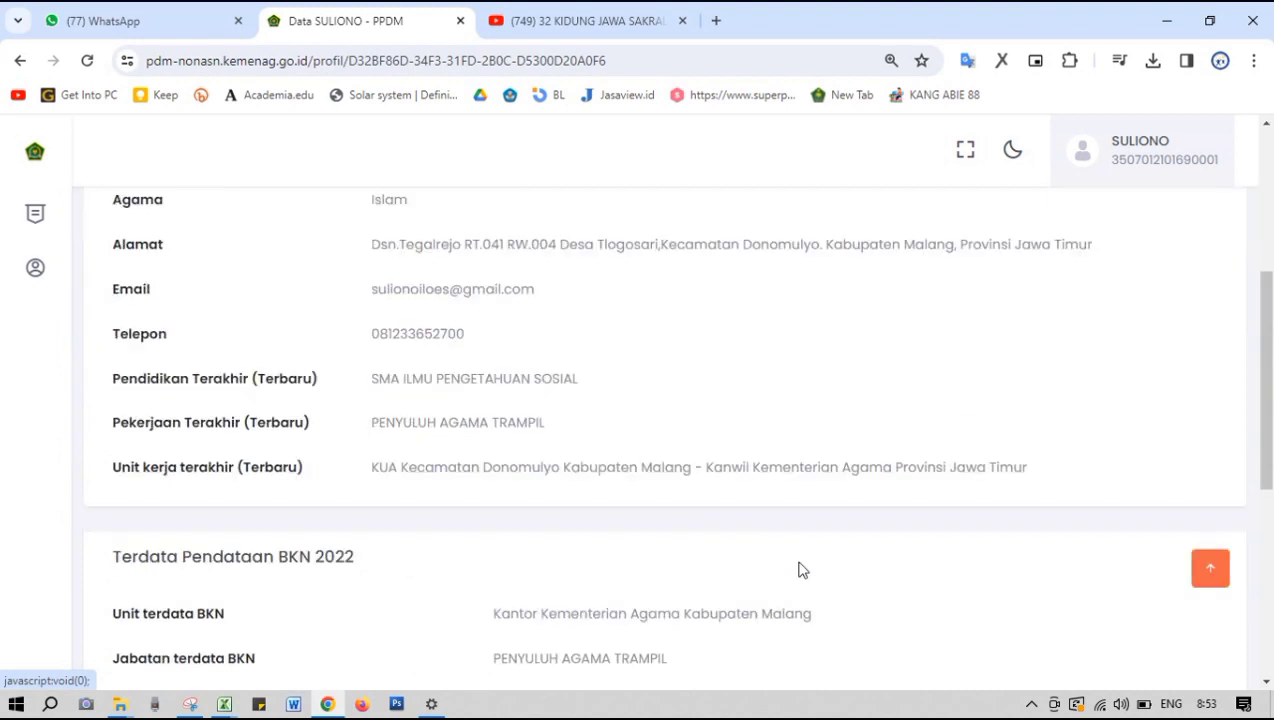
{"action": "scroll", "coordinate": [790, 557], "scroll_direction": "up", "scroll_amount": 8}
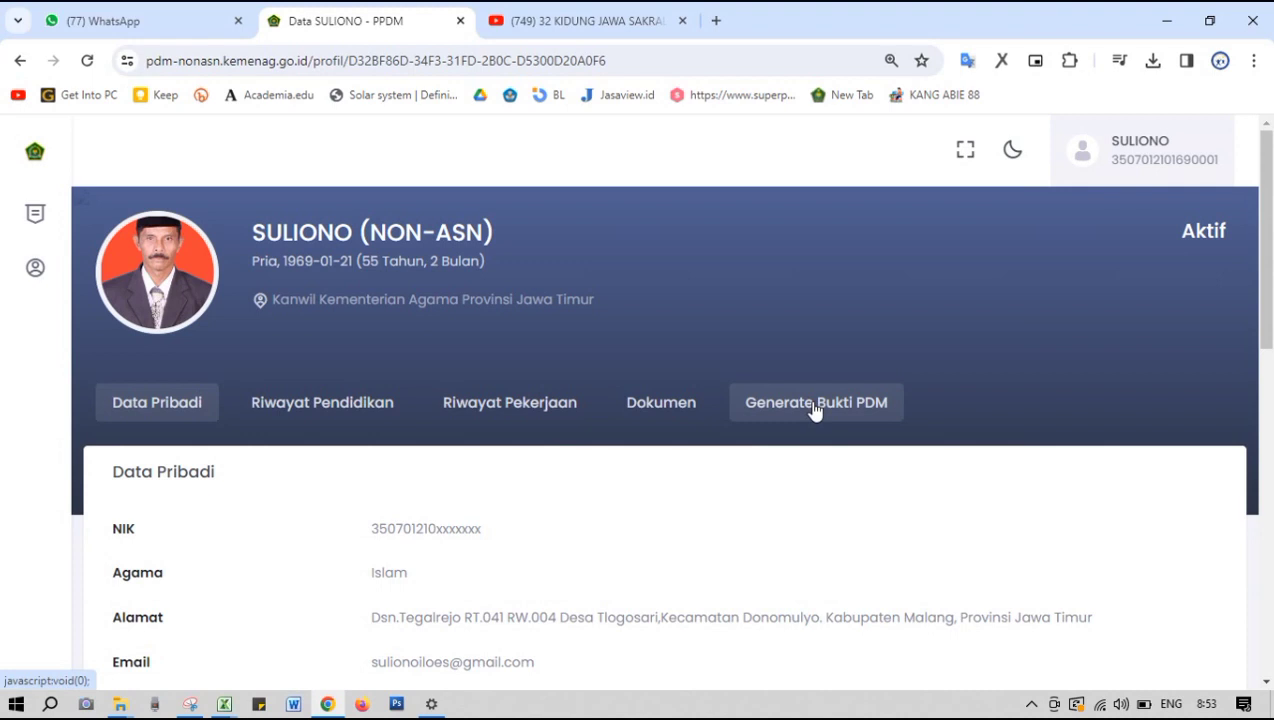
{"action": "scroll", "coordinate": [815, 415], "scroll_direction": "down", "scroll_amount": 5}
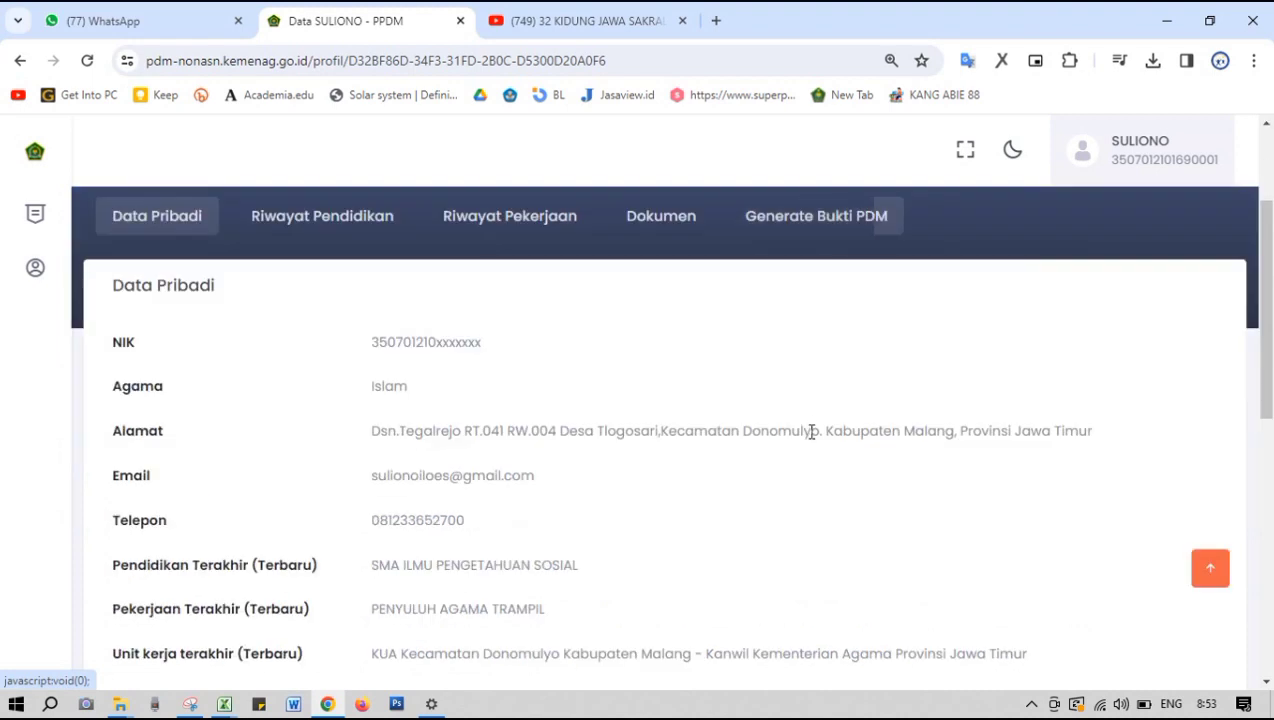
Step: Request the Bukti PDM generation again from the profile, approve it with Ya, Setuju! and close the processing notice
{"action": "scroll", "coordinate": [808, 475], "scroll_direction": "down", "scroll_amount": 3}
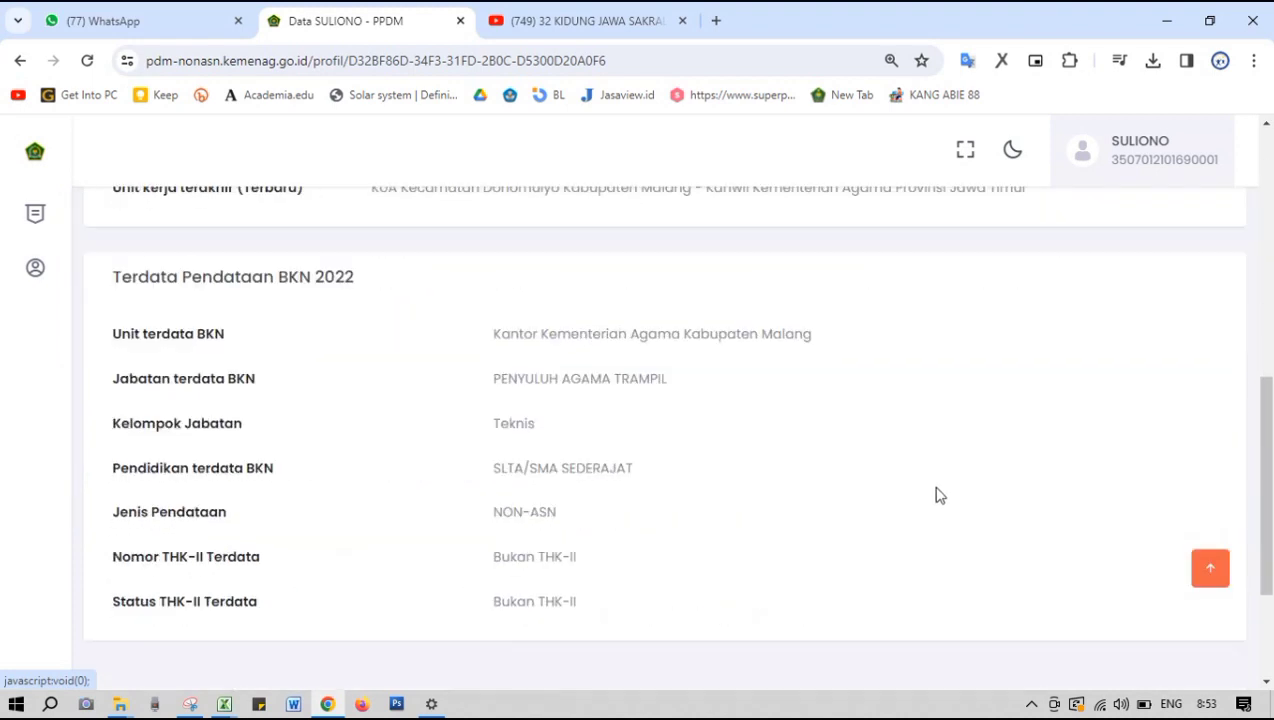
{"action": "scroll", "coordinate": [900, 486], "scroll_direction": "down", "scroll_amount": 3}
{"action": "scroll", "coordinate": [695, 484], "scroll_direction": "up", "scroll_amount": 9}
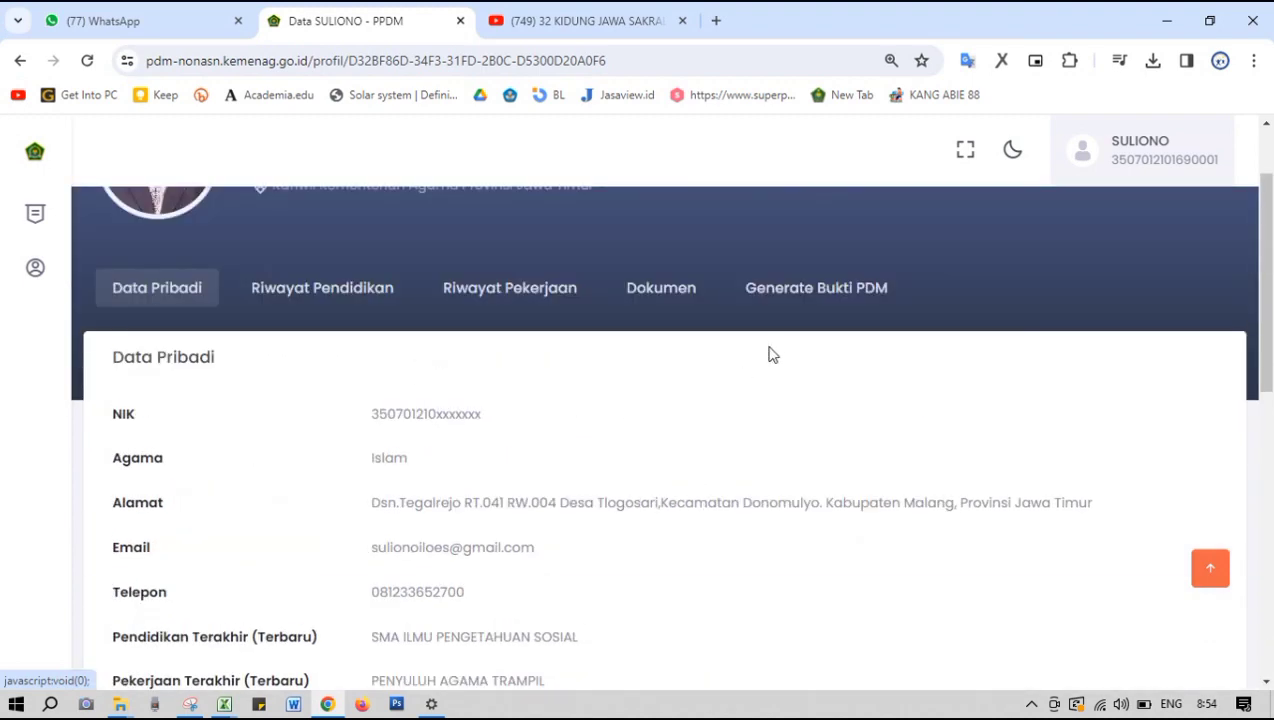
{"action": "left_click", "coordinate": [810, 296]}
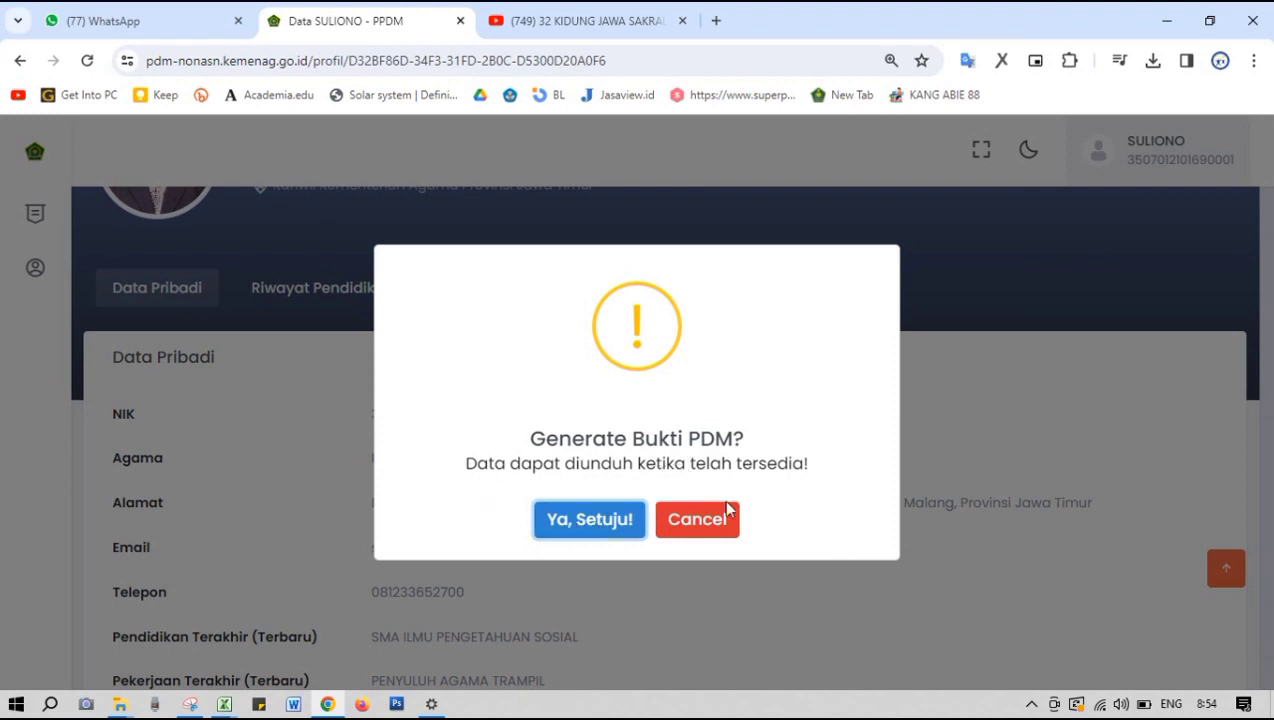
{"action": "left_click", "coordinate": [600, 520]}
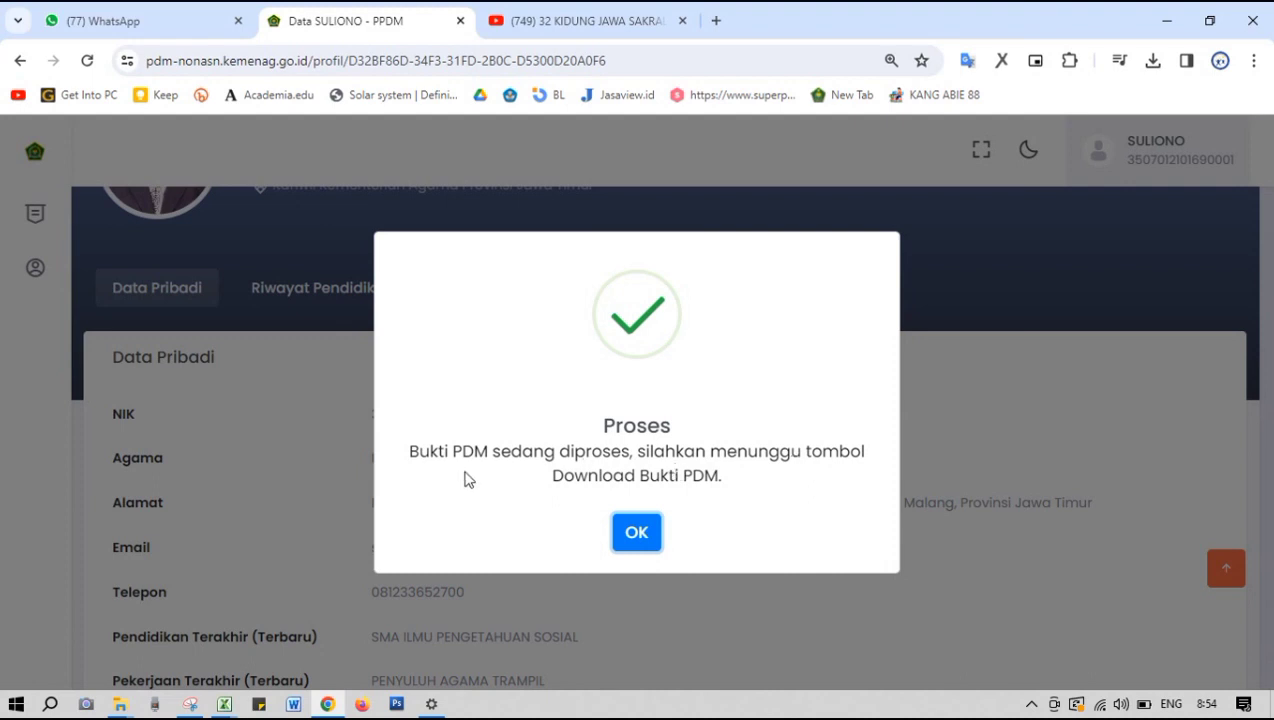
{"action": "left_click", "coordinate": [628, 532]}
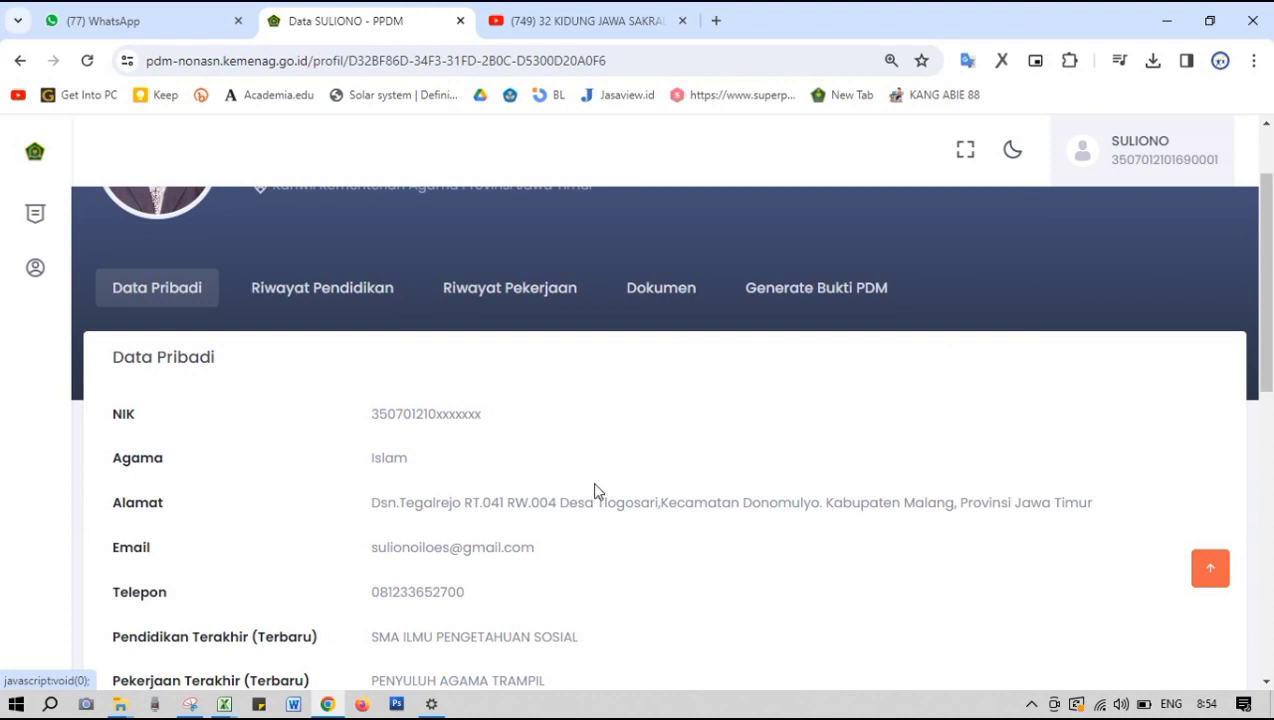
{"action": "left_click", "coordinate": [1031, 705]}
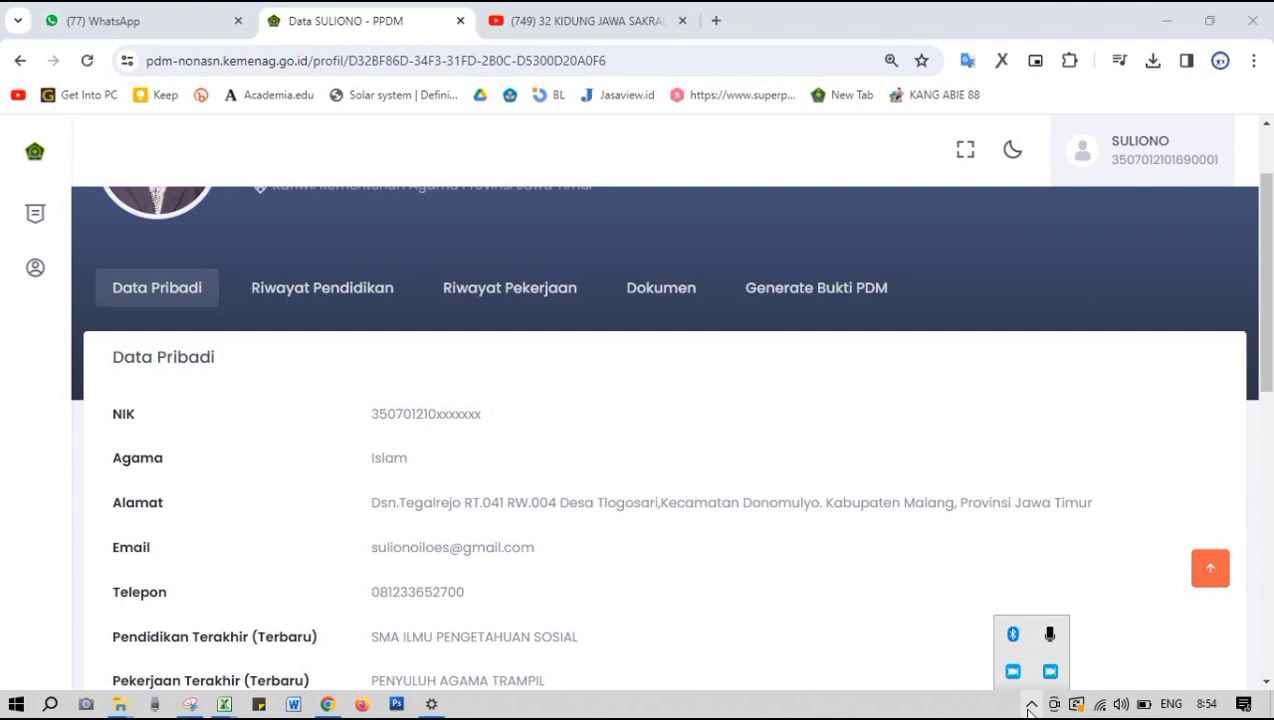
{"action": "left_click", "coordinate": [1047, 672]}
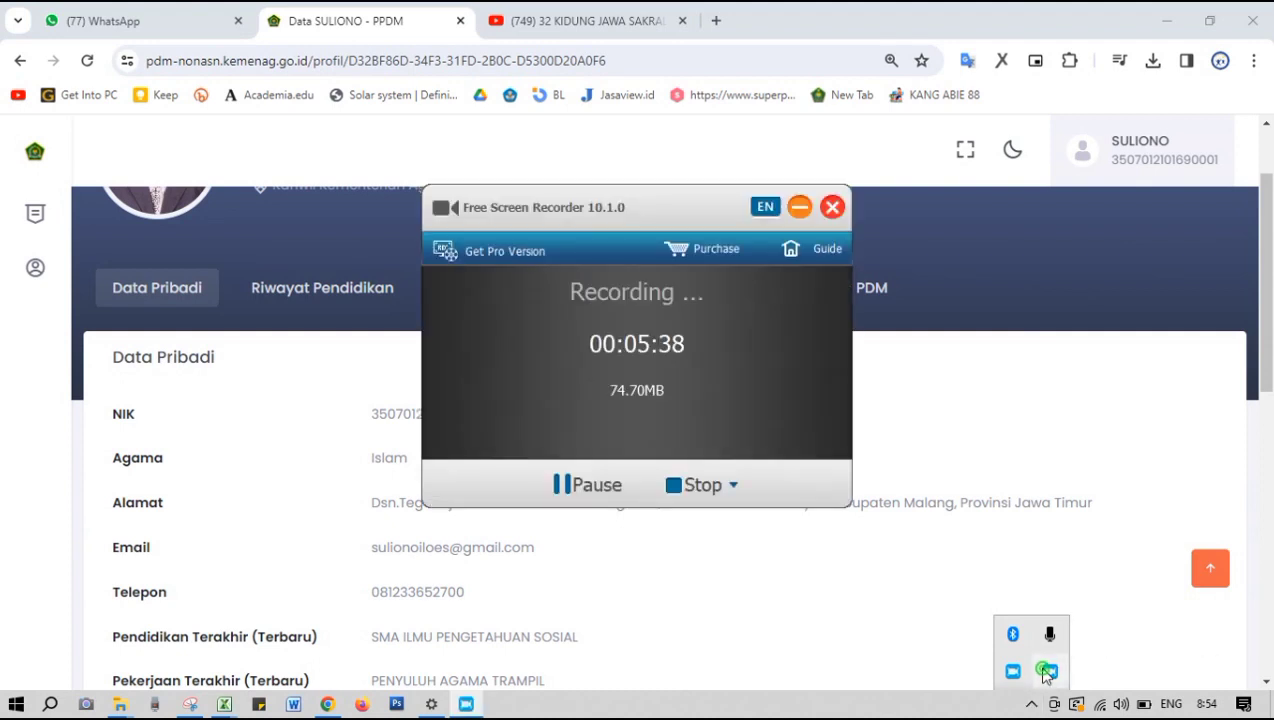